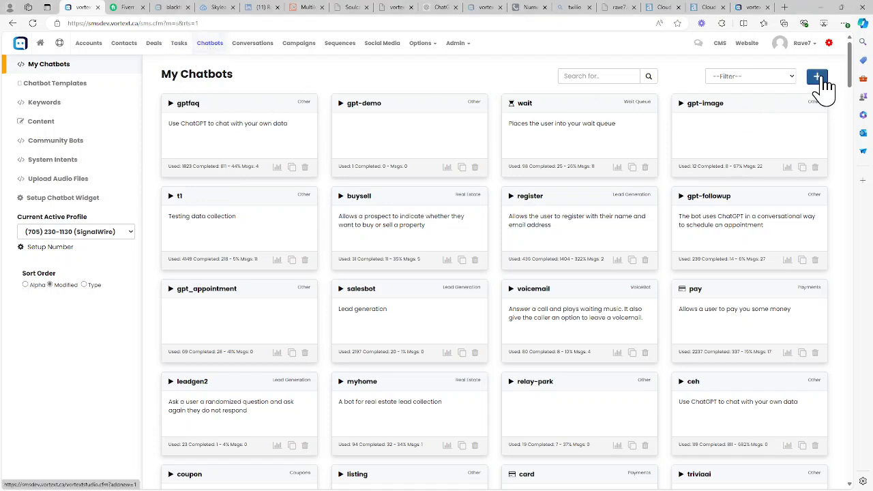
Step: Create a new chatbot to open it in the studio canvas
left_click(818, 78)
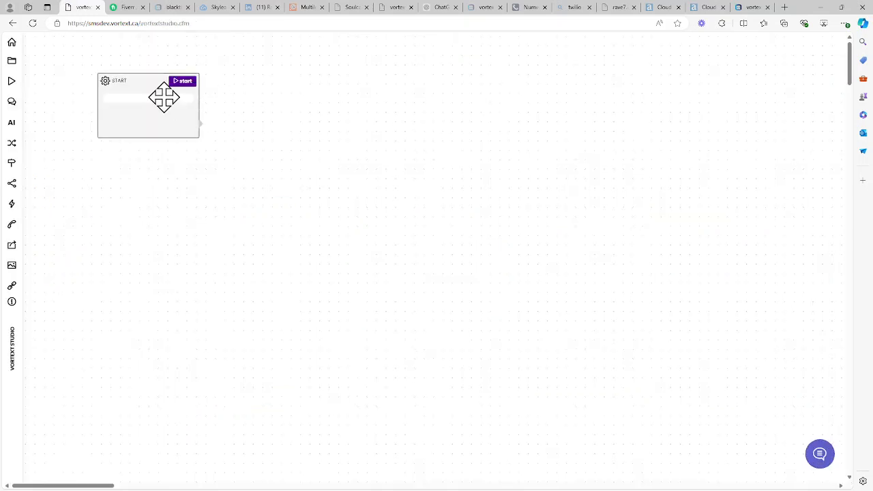
left_click_drag(162, 98, 163, 99)
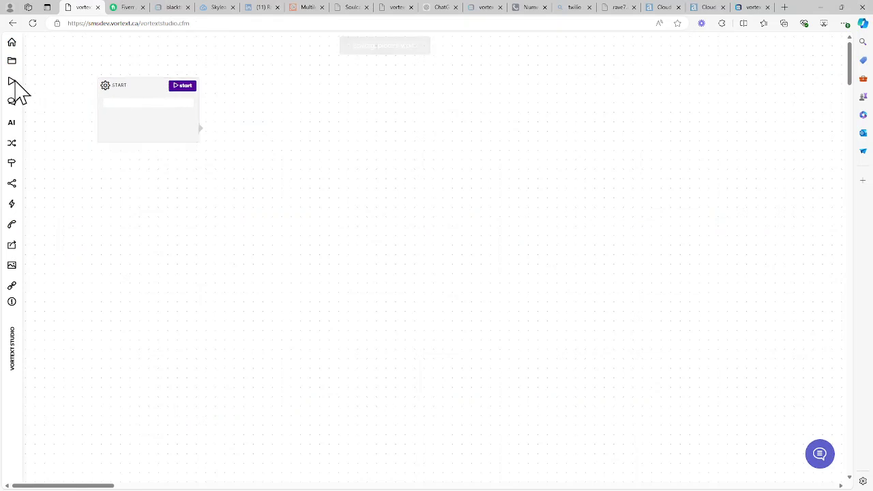
left_click_drag(13, 89, 107, 202)
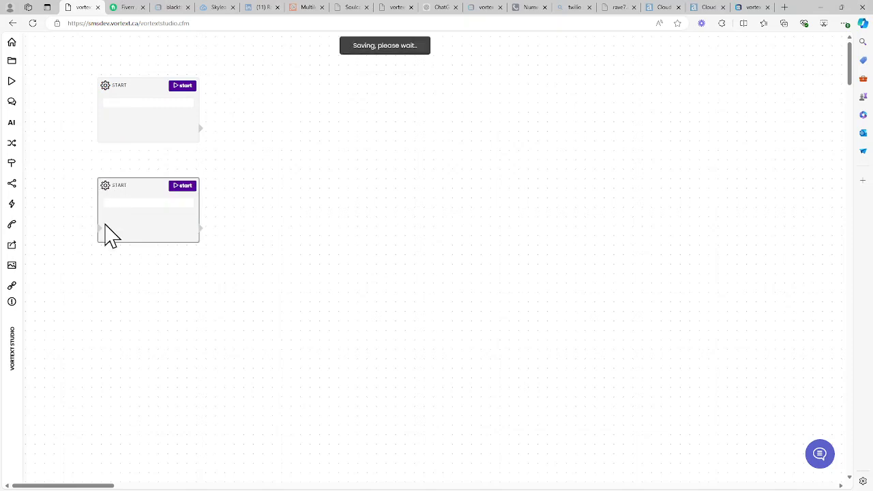
left_click(137, 208)
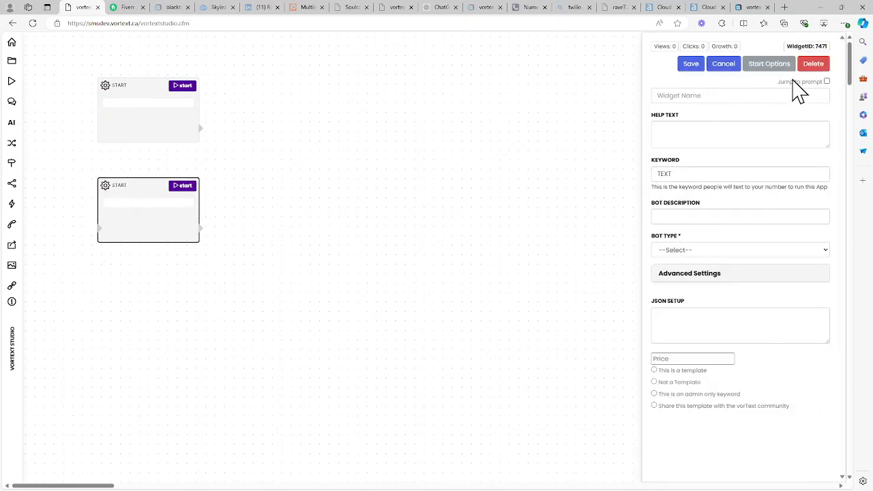
left_click(812, 64)
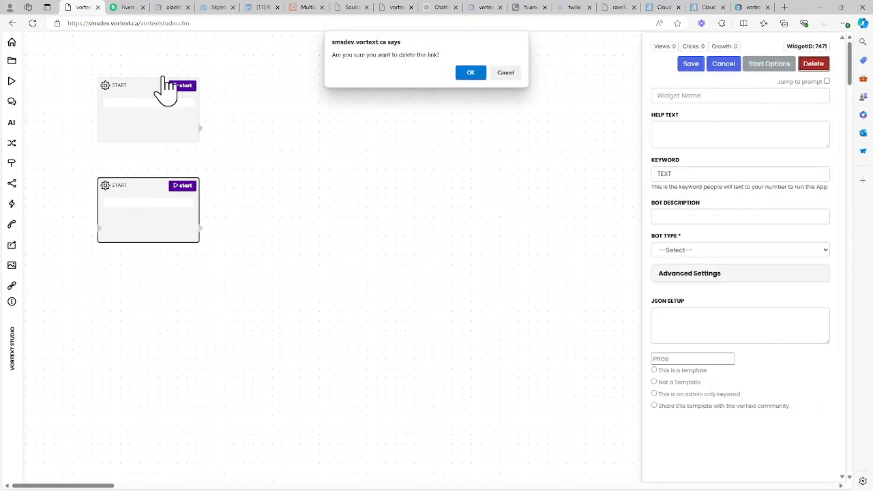
left_click(471, 73)
Step: Set the start widget's keyword to gptqa and save the widget
mouse_move(150, 103)
left_mouse_down()
mouse_move(146, 121)
mouse_move(148, 100)
left_mouse_up()
left_click(149, 101)
double_click(706, 176)
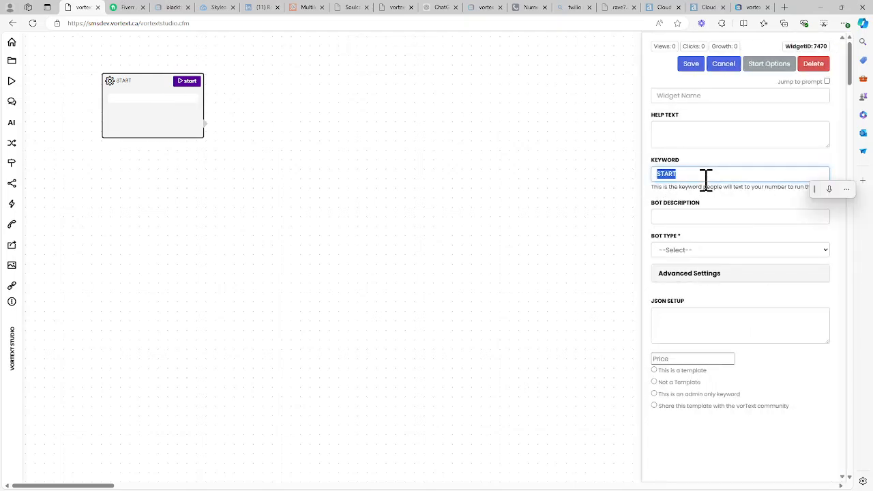
type("gptqa")
left_click(691, 63)
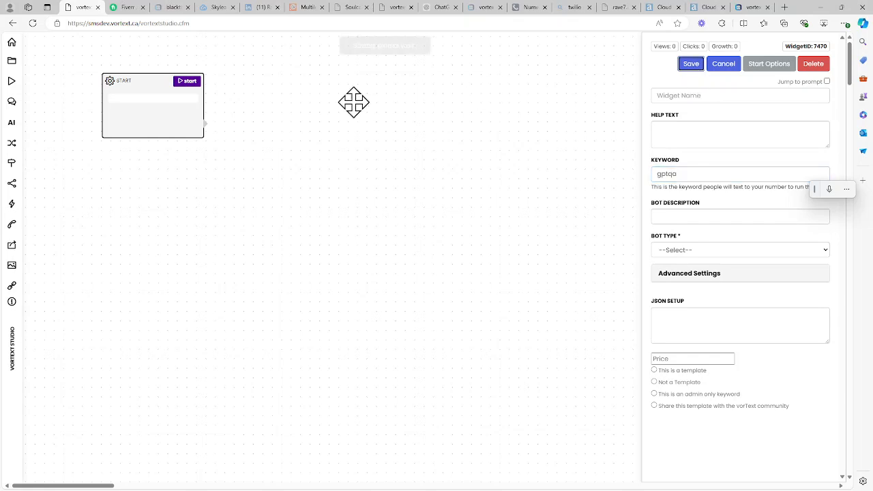
Step: Add an AI GPT widget to the right of the start widget and connect the start widget to it
left_click_drag(148, 105, 152, 105)
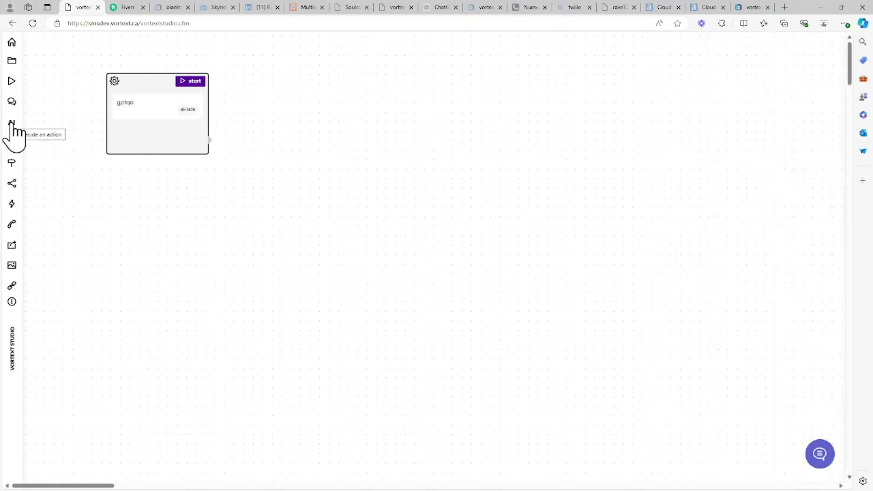
left_click_drag(13, 125, 276, 98)
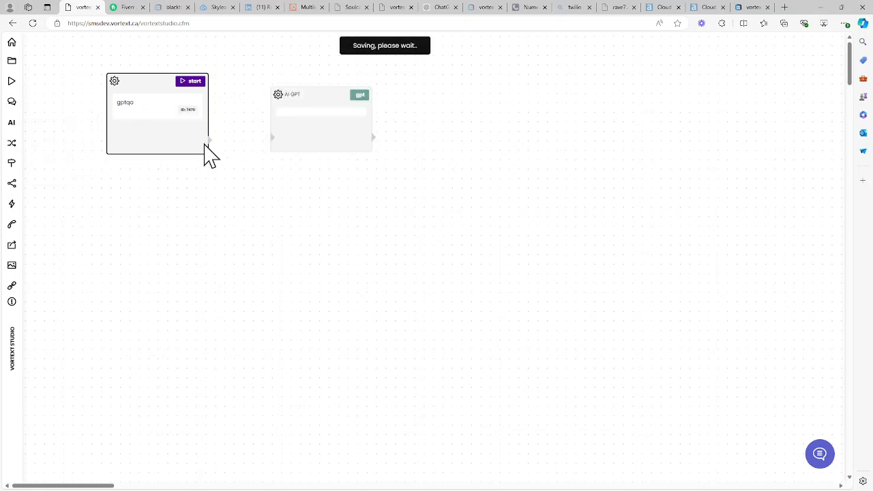
left_click_drag(209, 140, 275, 139)
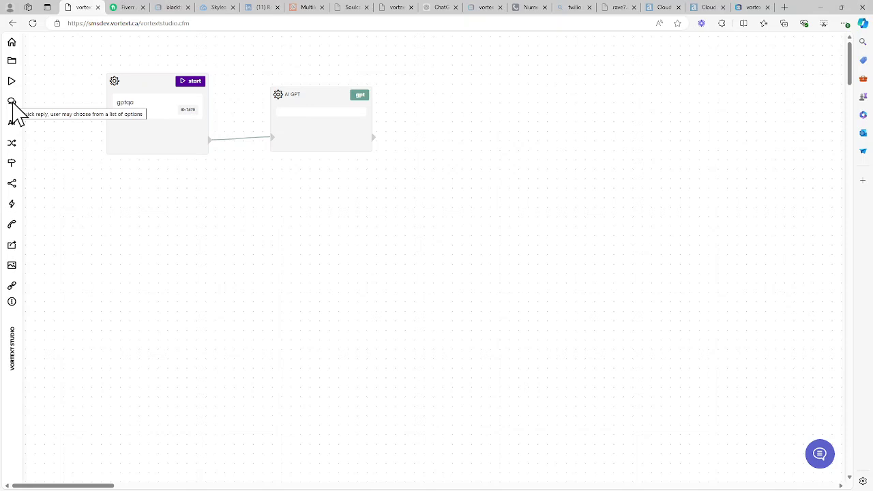
Step: Add a Chat widget after the AI GPT widget and connect the AI GPT output to it
left_click_drag(13, 104, 437, 98)
left_click_drag(373, 137, 440, 145)
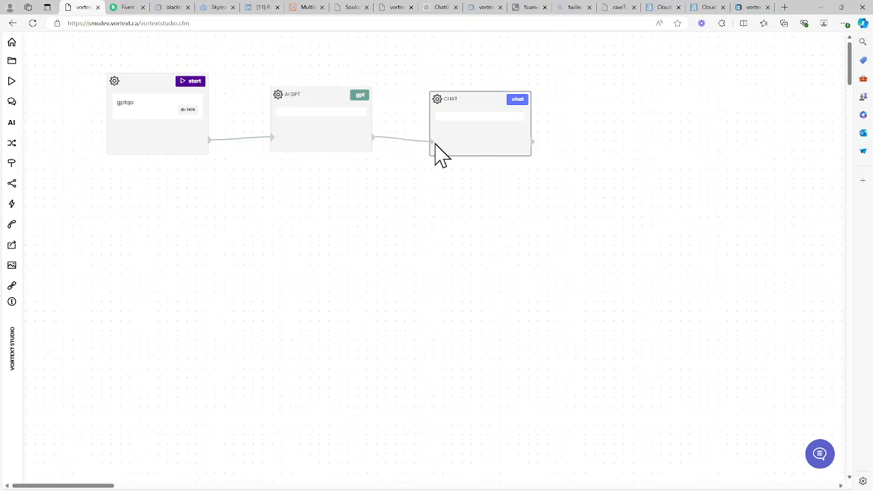
Step: Configure the AI GPT widget to use ChatGPT private data with the Test Container and the gpt-4o model
left_click(307, 113)
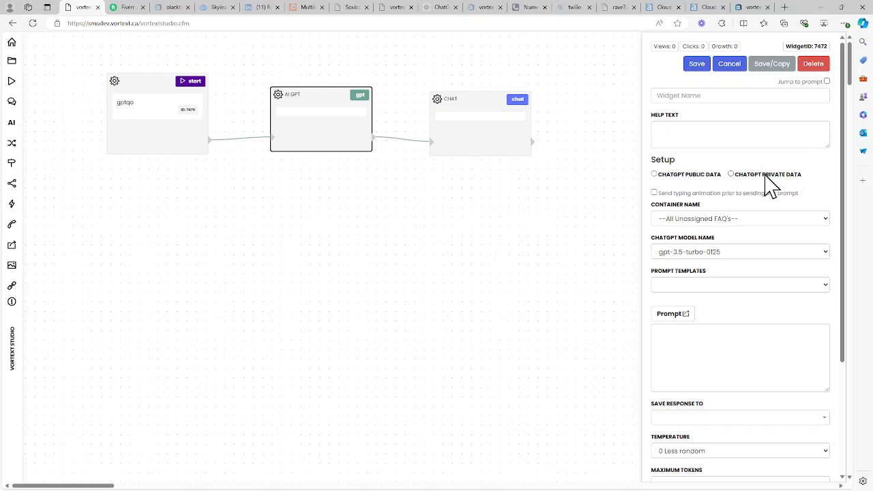
left_click(691, 175)
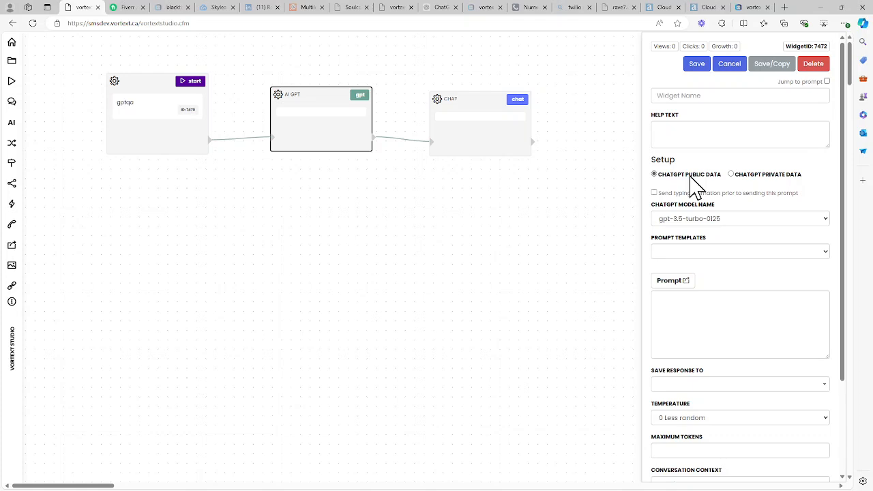
left_click(776, 176)
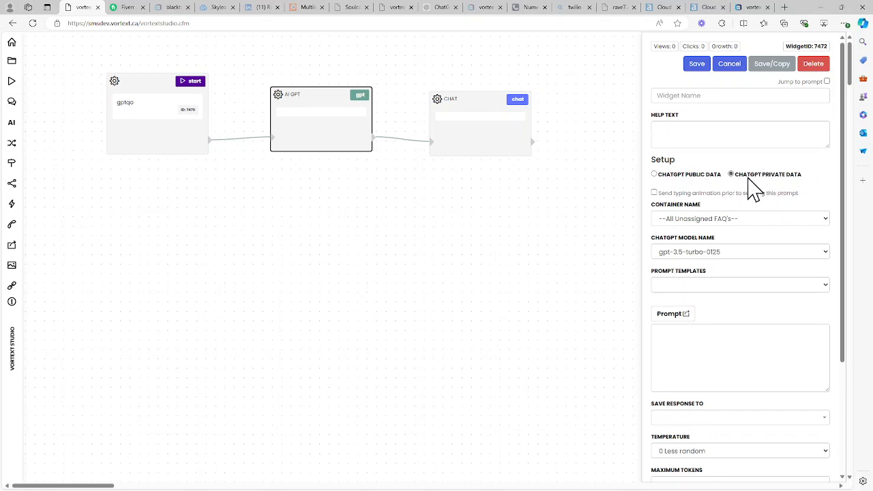
left_click(690, 221)
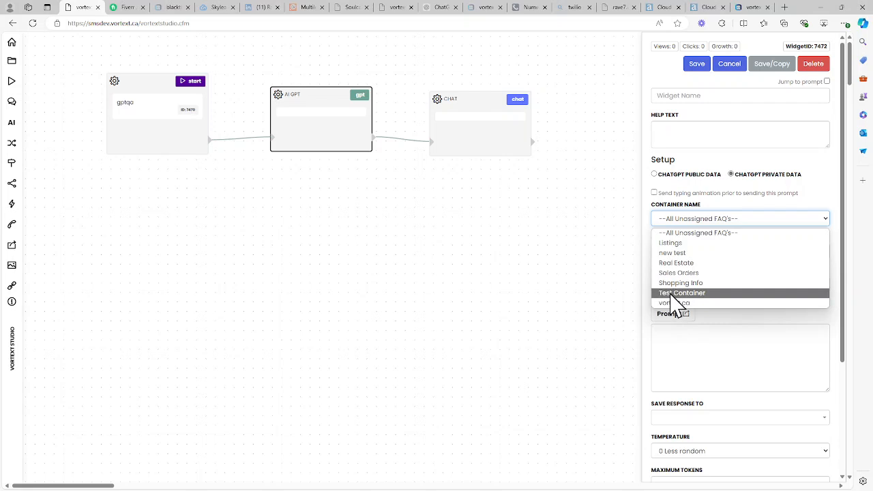
left_click(692, 293)
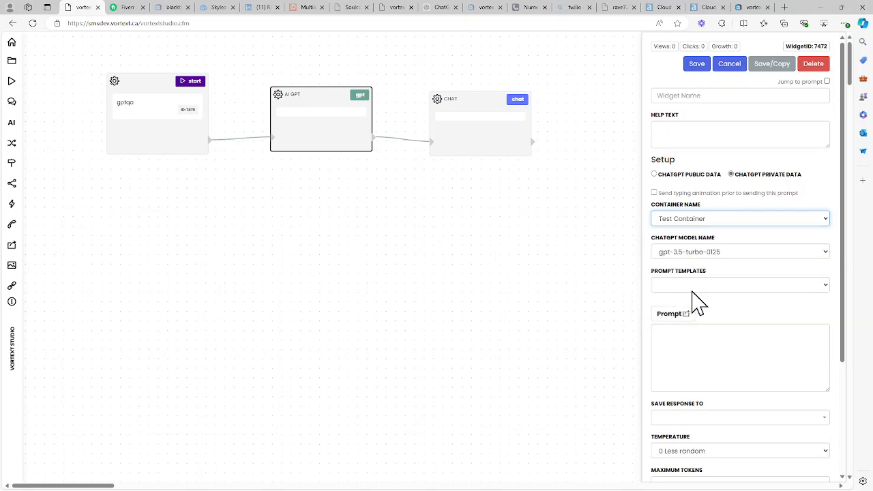
left_click(689, 251)
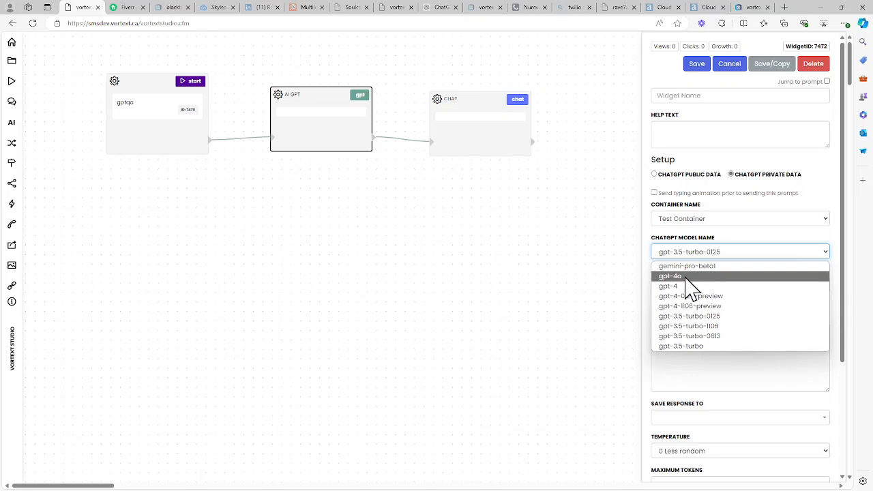
left_click(687, 277)
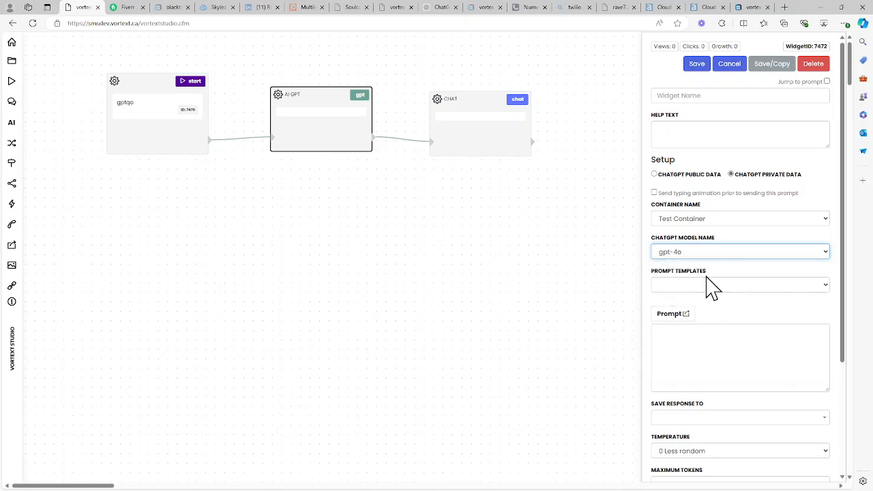
Step: Open the prompt editor and paste the prompt beginning 'Today is [[now]]. You are an expert at answering questions.'
left_click(678, 347)
scroll(849, 271, "down", 1)
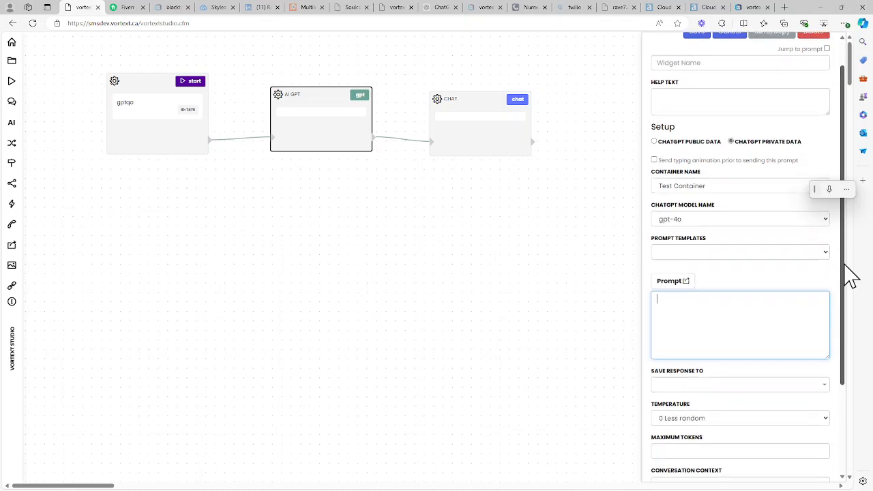
scroll(849, 271, "down", 3)
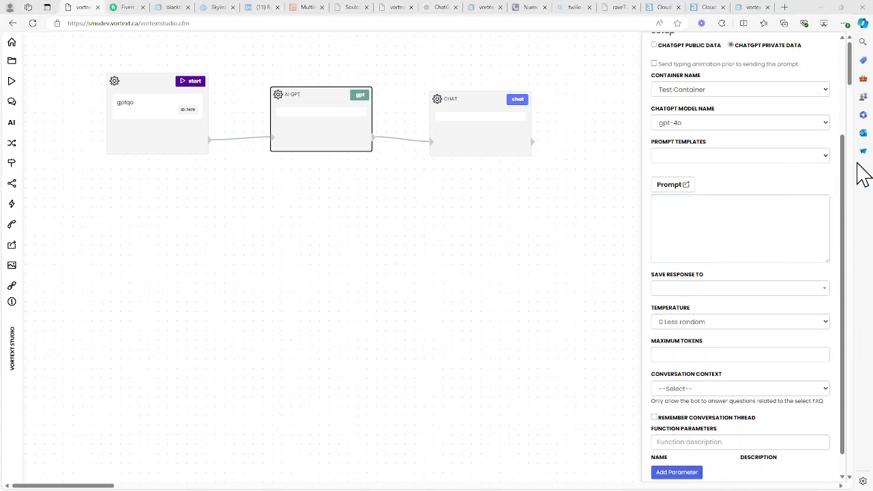
left_click(691, 219)
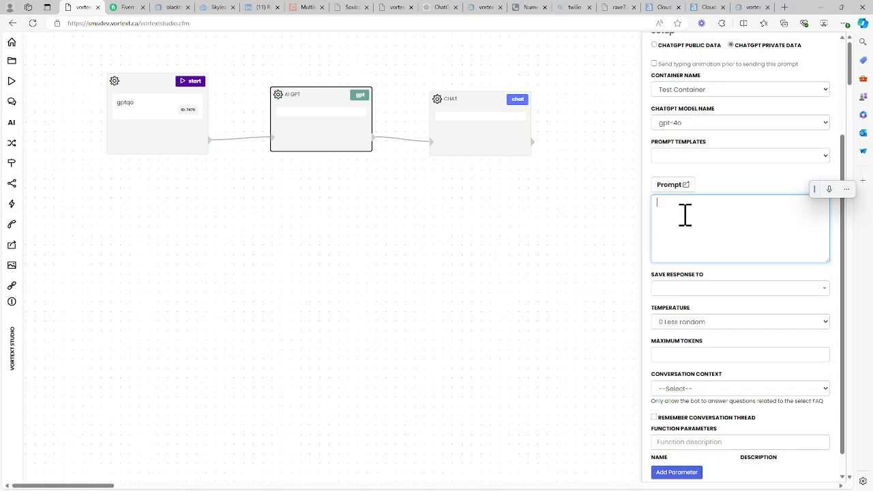
left_click(675, 187)
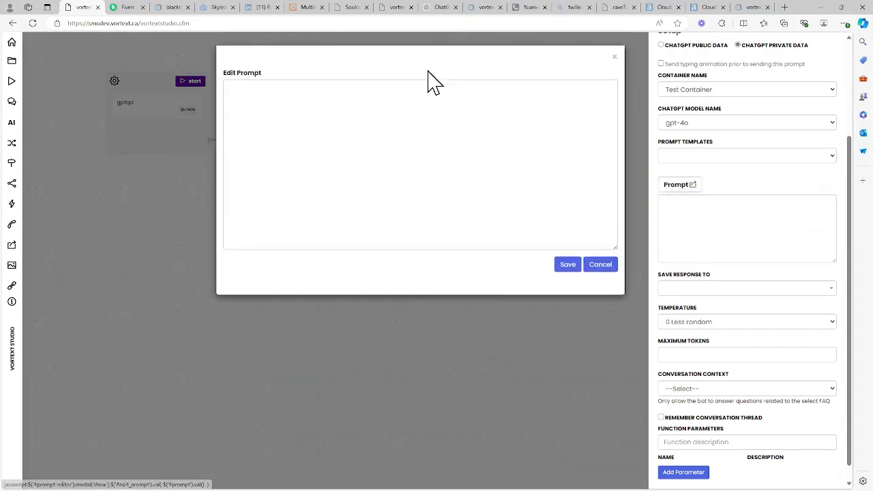
left_click(279, 113)
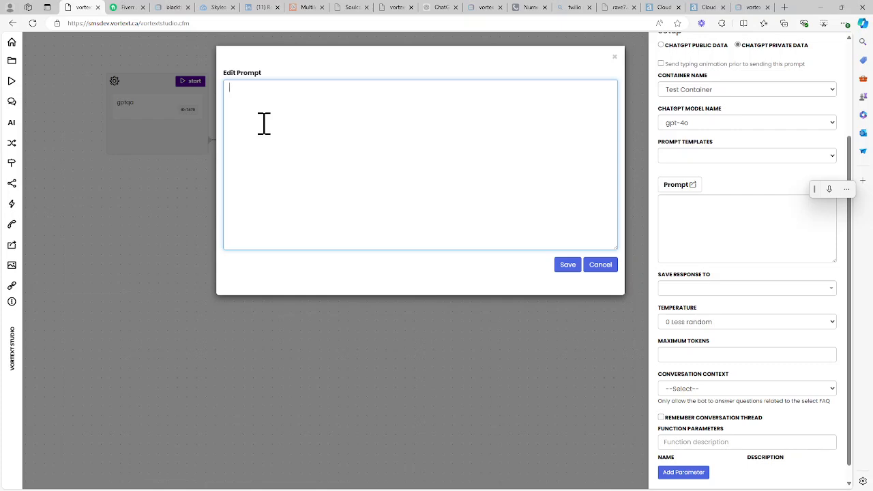
type("Today is [[now]]. You are an expert at answering questions. Use the provided context to answer all questions. If you do not know an answer do not guess, just say sorry but I don't have that information. Is there anything else I can help you with?  Start by saying, hello, how can I help you?")
left_click(297, 124)
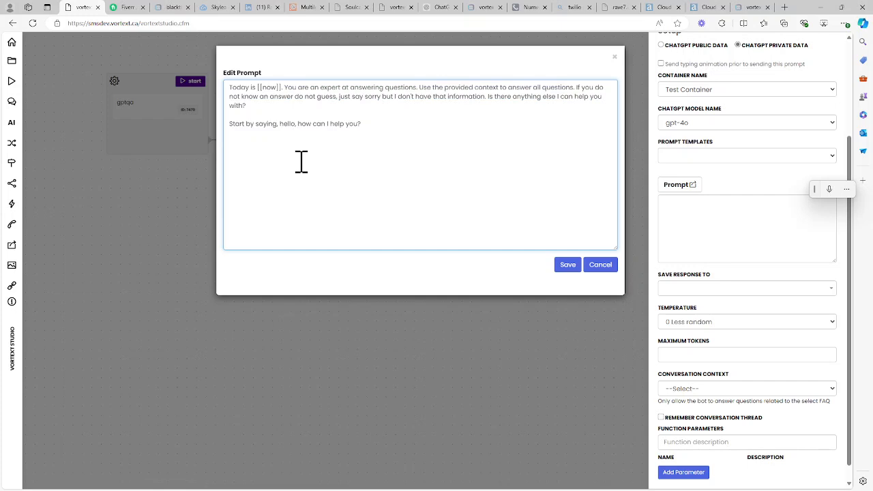
Step: Review the pasted prompt's sentences and save the prompt
double_click(273, 86)
left_click(262, 77)
left_click(288, 103)
left_click_drag(575, 87, 420, 87)
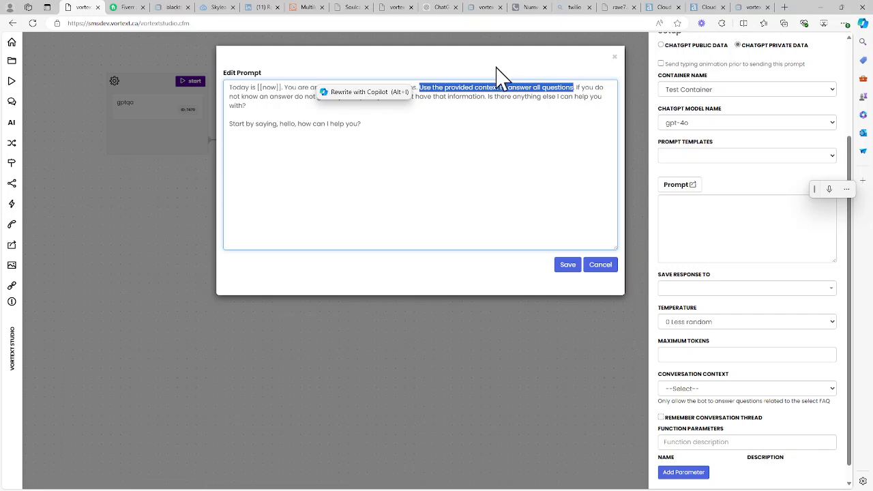
left_click(571, 90)
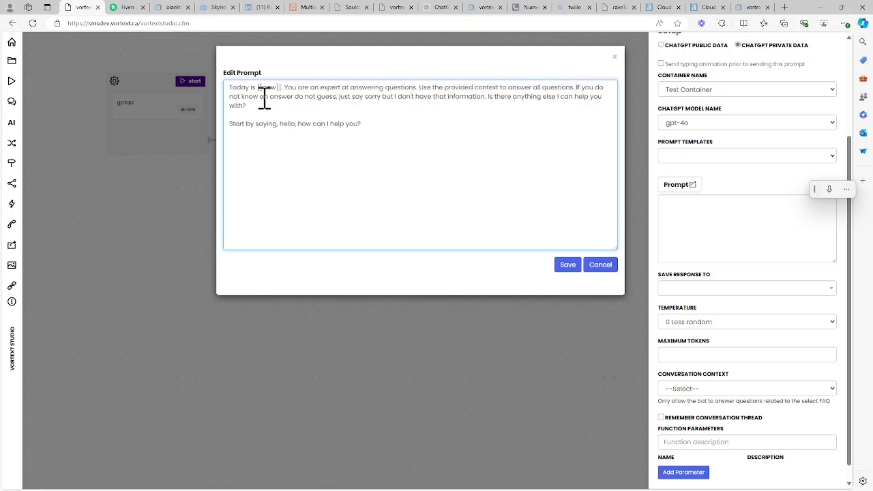
left_click(338, 96)
left_click_drag(340, 96, 296, 103)
left_click(294, 107)
left_click_drag(359, 124, 302, 125)
left_click(297, 110)
left_click(422, 157)
left_click(569, 265)
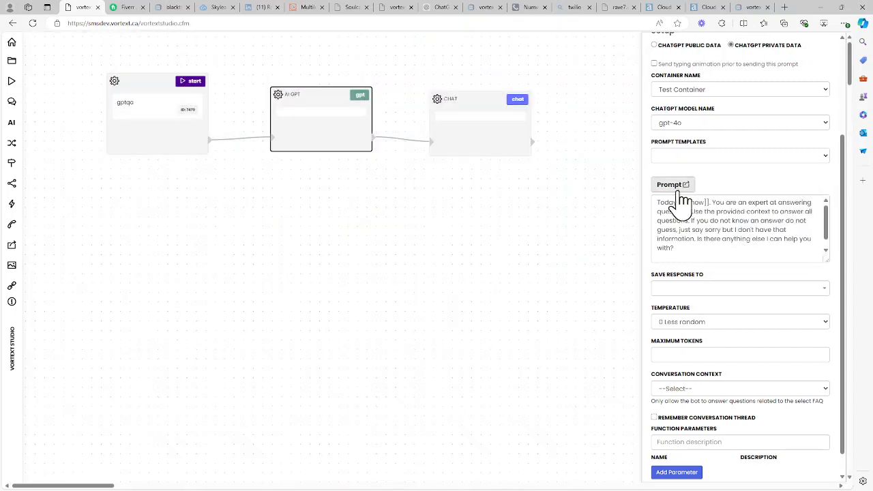
Step: Set the AI GPT widget's temperature to 0.2 and maximum tokens to 250
left_click(710, 253)
scroll(849, 194, "down", 1)
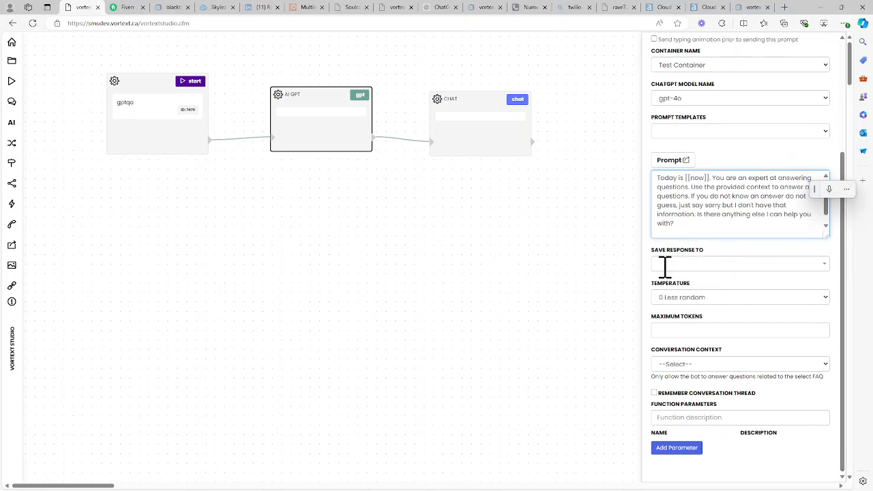
left_click(691, 299)
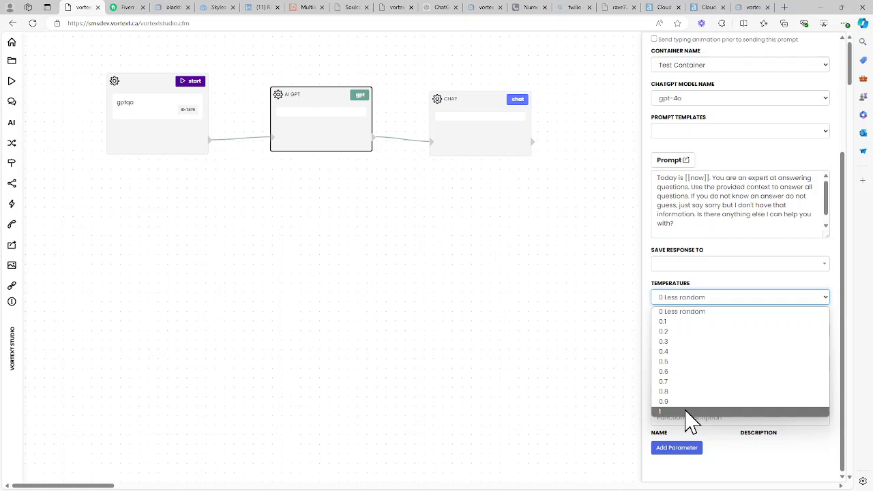
left_click(688, 333)
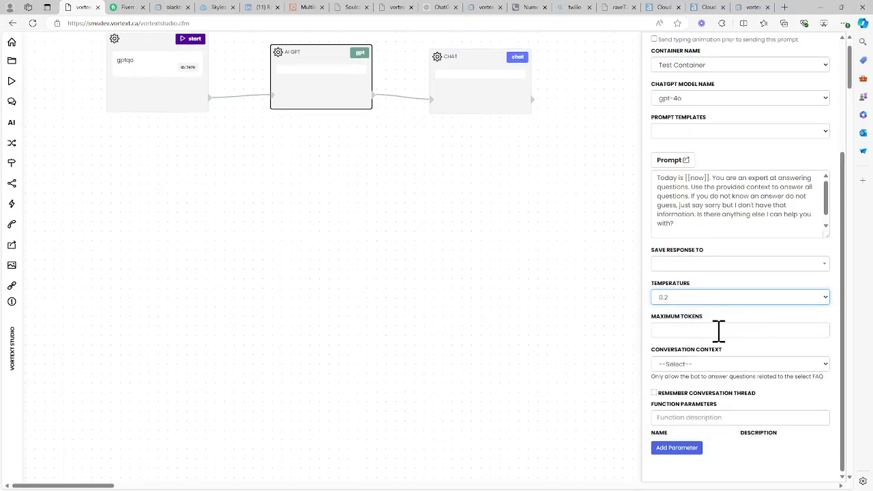
left_click(695, 331)
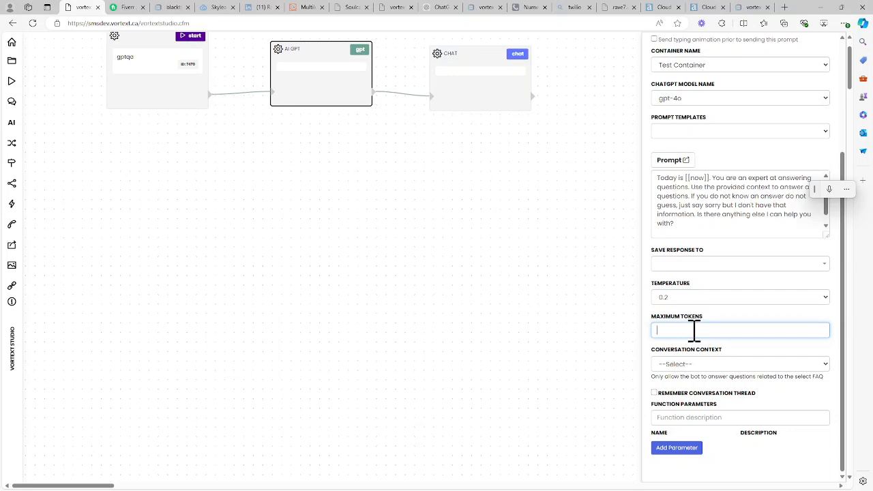
type("250")
left_click_drag(698, 327, 640, 326)
left_click(697, 328)
Step: Reopen the prompt editor to review the prompt, then close it without changes
left_click(713, 229)
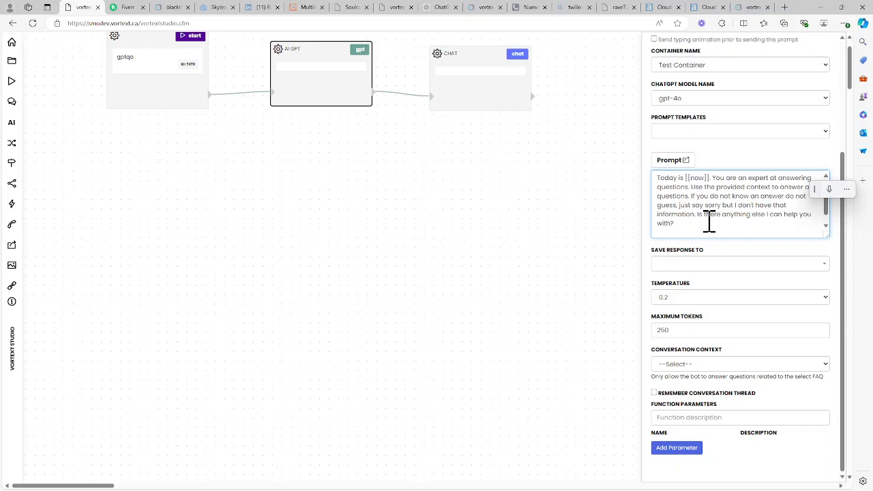
left_click(679, 161)
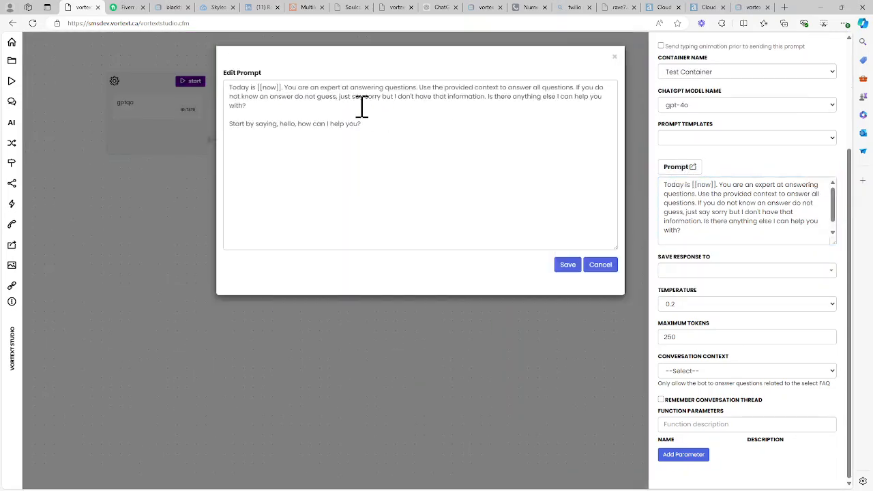
left_click(361, 107)
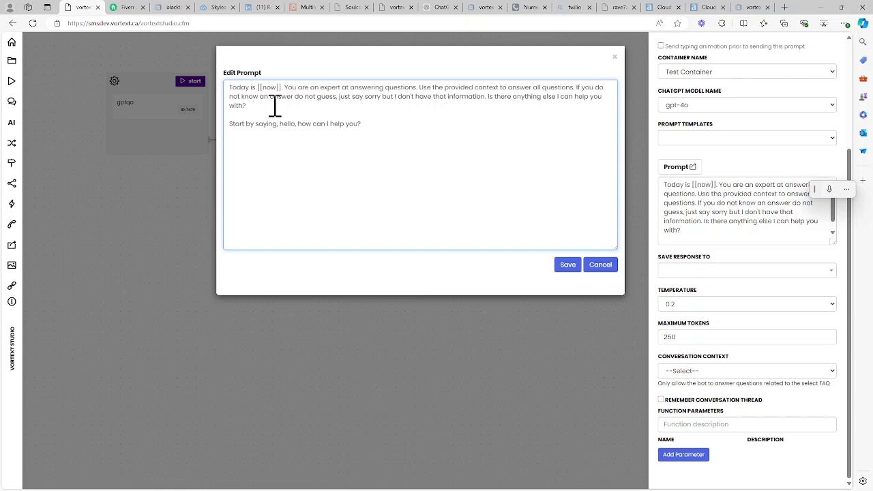
left_click(600, 272)
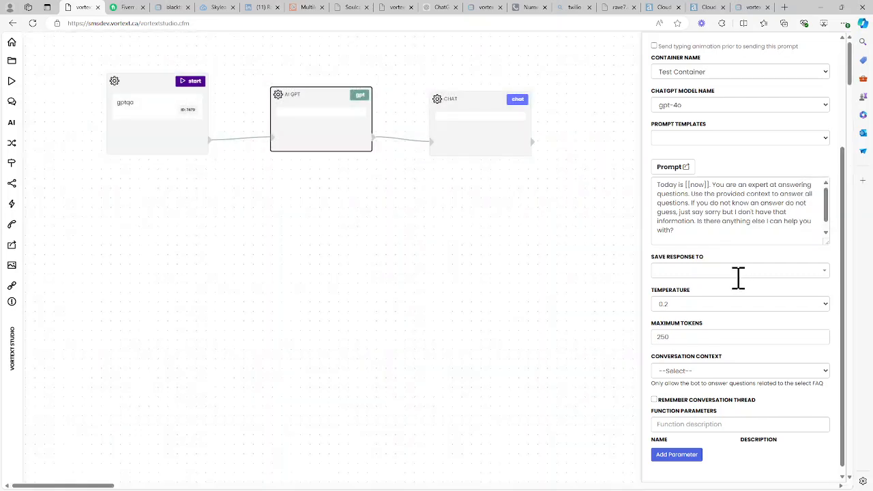
Step: Enable Remember Conversation Thread on the AI GPT widget and save the widget
scroll(742, 343, "down", 1)
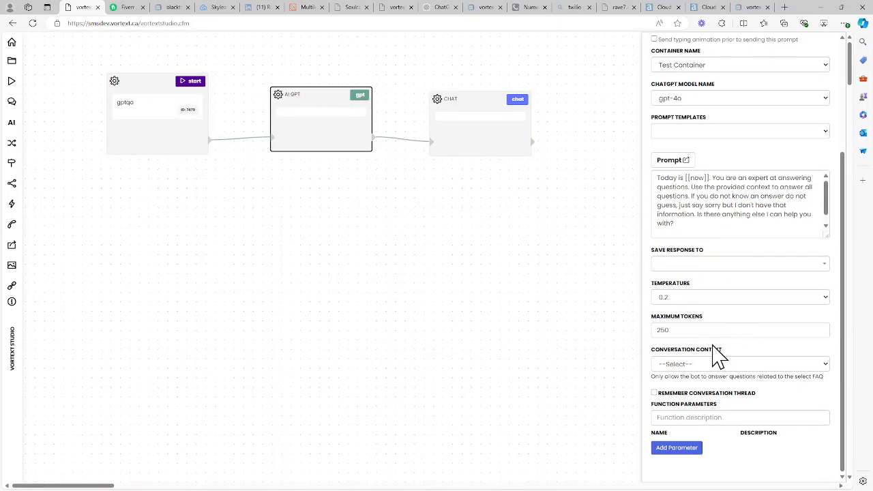
left_click(674, 395)
scroll(716, 423, "up", 5)
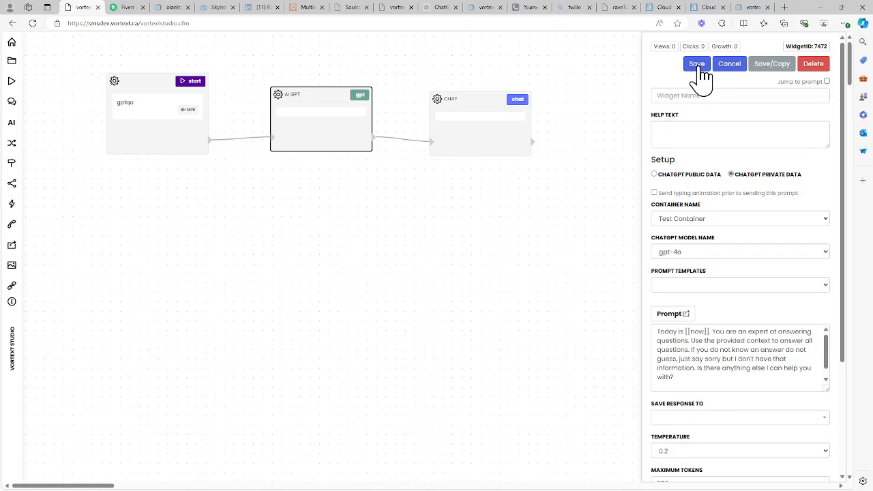
left_click(697, 66)
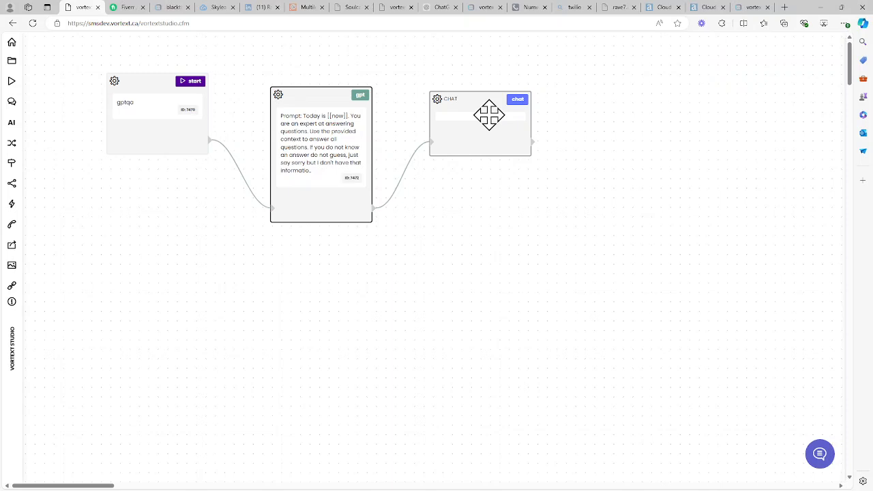
Step: Set the Chat widget's message to {{ai.response}} and save the widget
left_click(489, 115)
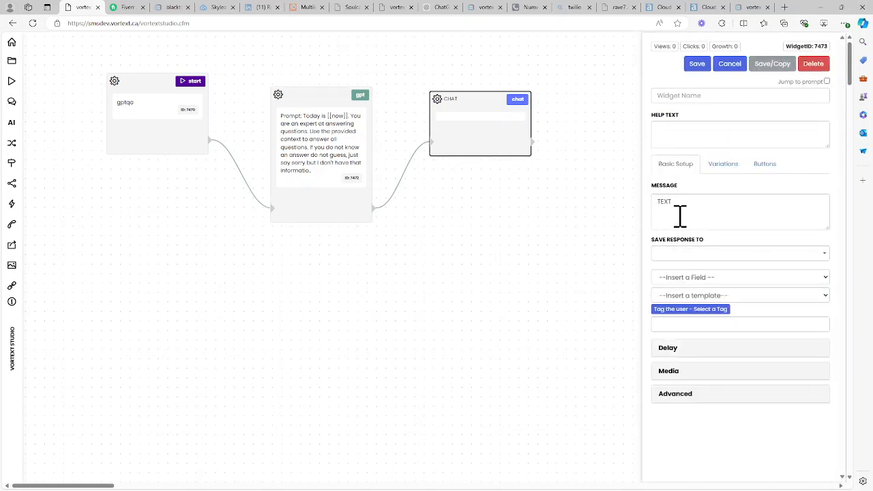
double_click(663, 202)
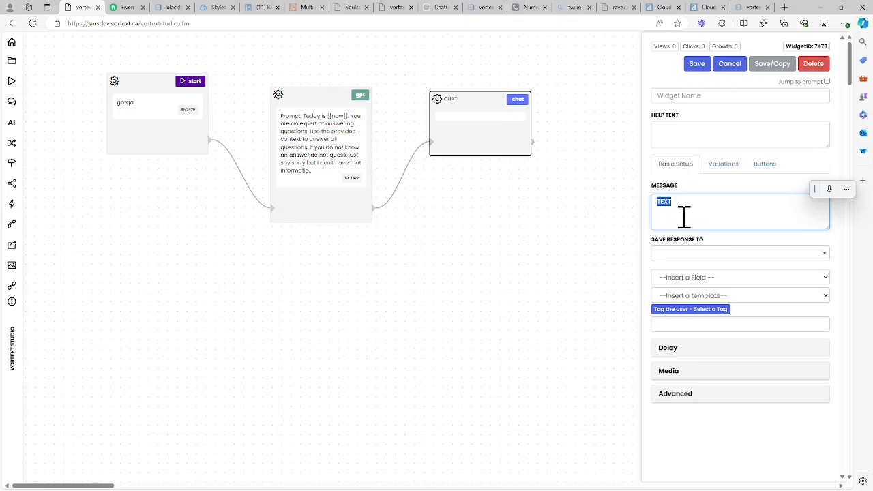
type("{{ai.response}}}")
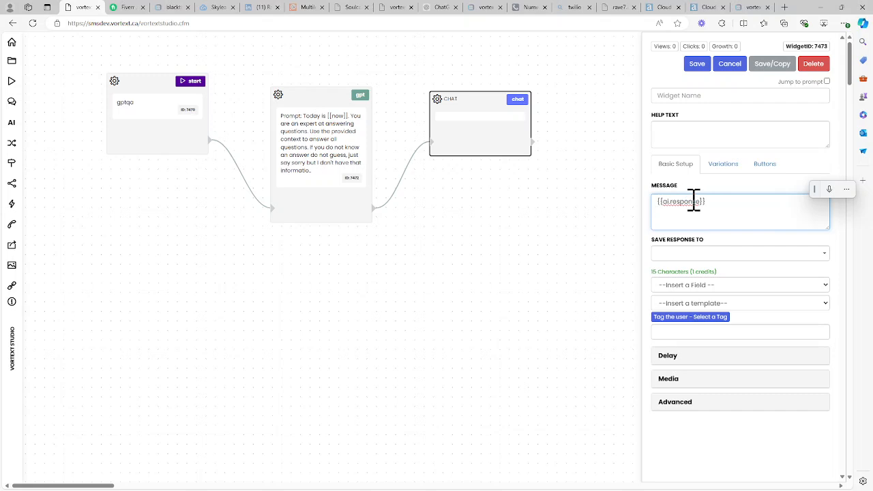
mouse_move(661, 202)
left_mouse_down()
mouse_move(703, 204)
mouse_move(652, 213)
left_mouse_up()
left_click(721, 205)
left_click(697, 65)
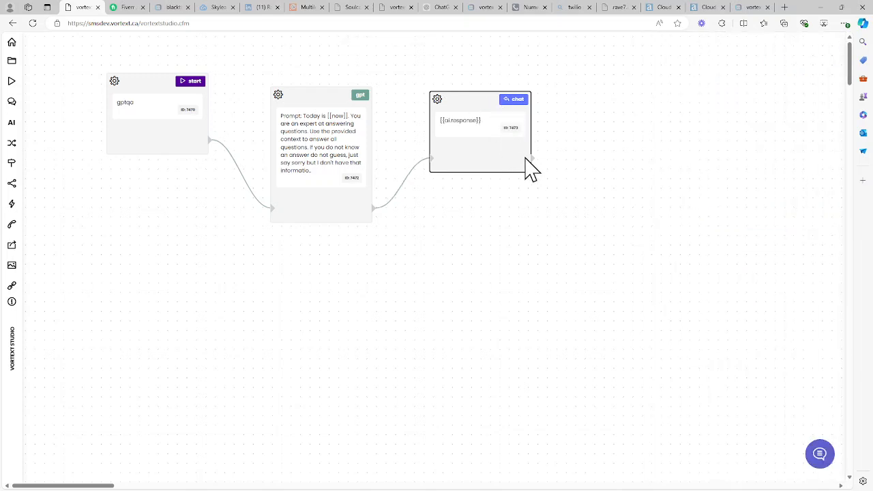
Step: Connect the Chat widget's output back to the AI GPT widget's input to loop the conversation
left_click_drag(531, 159, 277, 212)
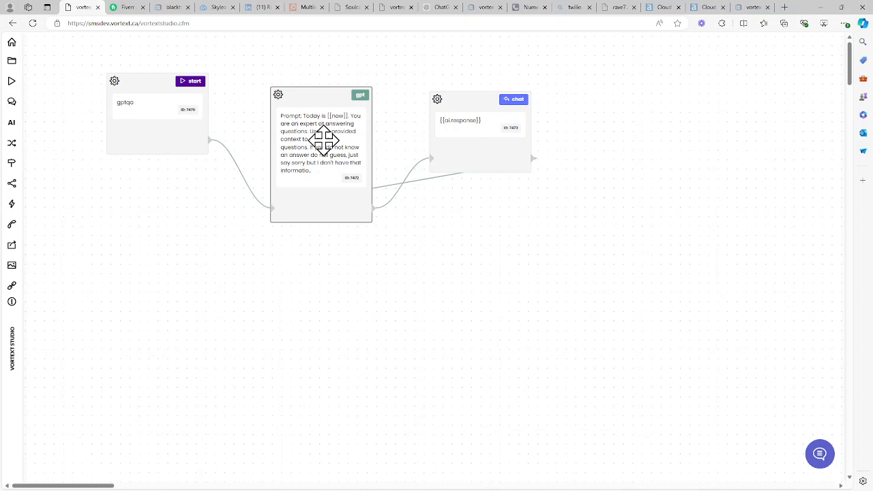
mouse_move(484, 127)
left_mouse_down()
mouse_move(478, 132)
mouse_move(477, 115)
left_mouse_up()
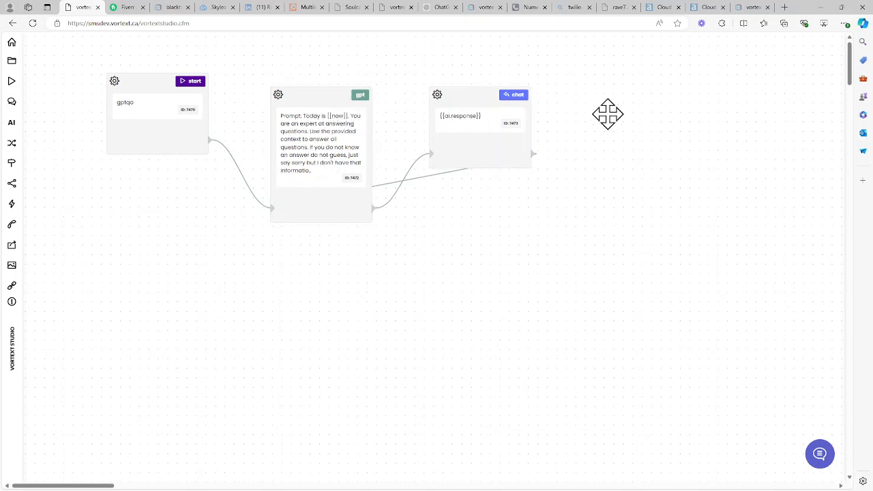
Step: Open the demo bot, start a conversation, and ask "what is your dog's name"
left_click(822, 464)
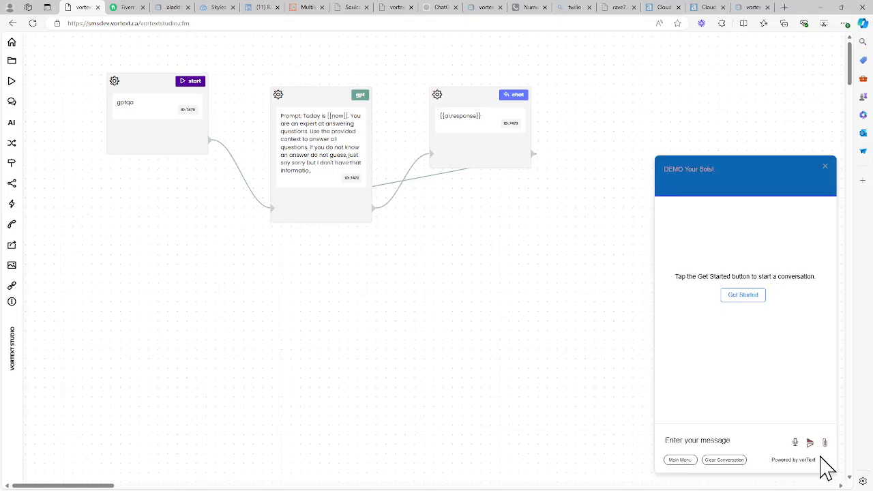
left_click(681, 460)
left_click(692, 440)
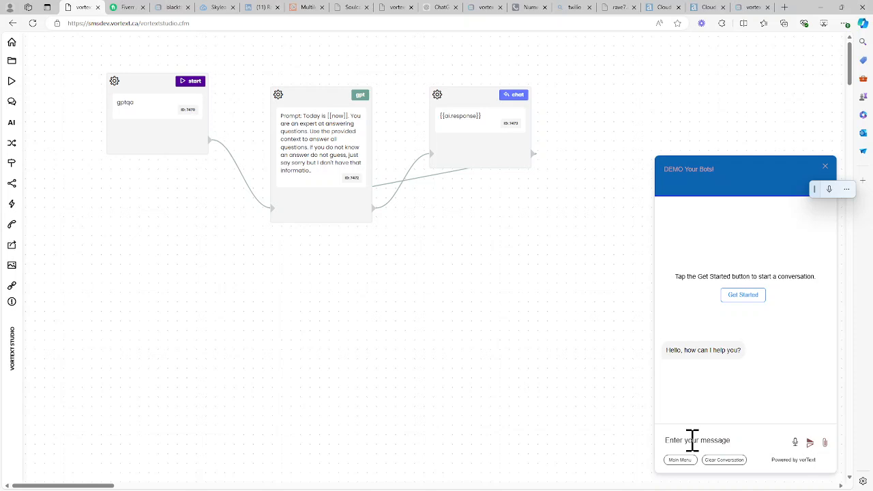
type("what is your dog's name")
key("Return")
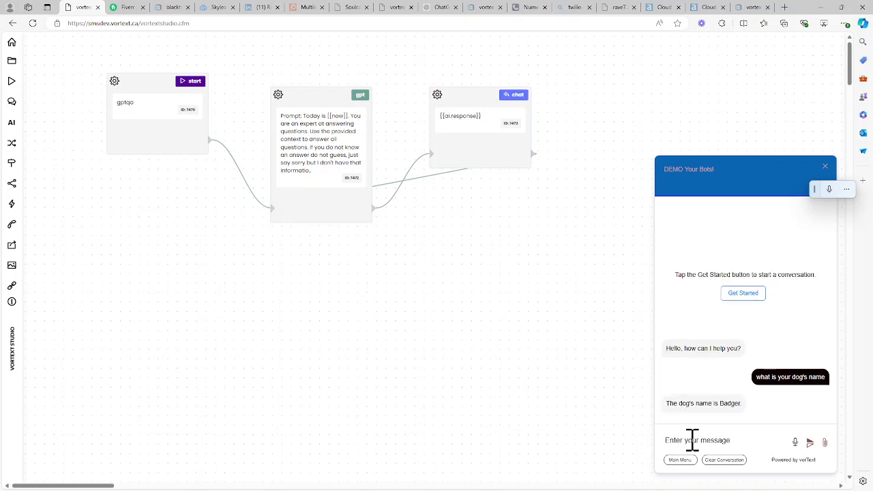
Step: Ask the demo bot "How old is Badger" and then "what color is arinbow?"
type("How old is Badger")
key("Return")
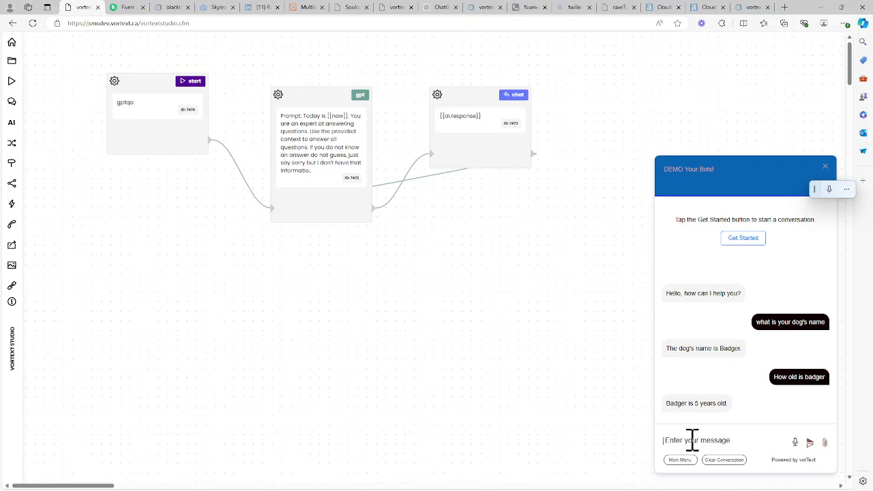
type("what coloris arinbow?")
left_click(696, 440)
key("Return")
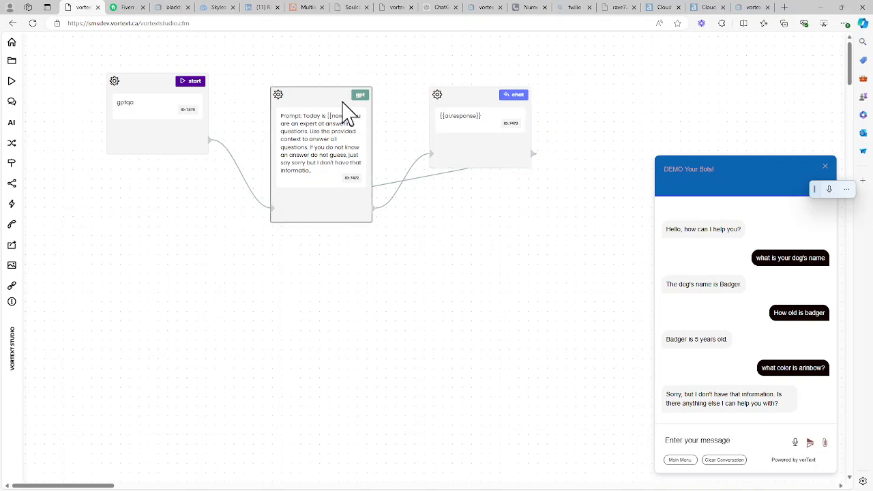
Step: Select Test Container as the AI GPT widget's container and save the widget
left_click(329, 131)
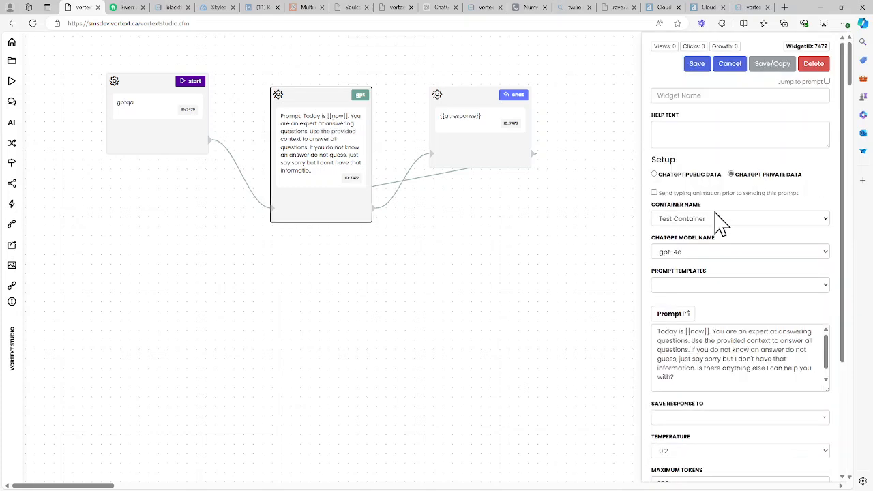
left_click(690, 222)
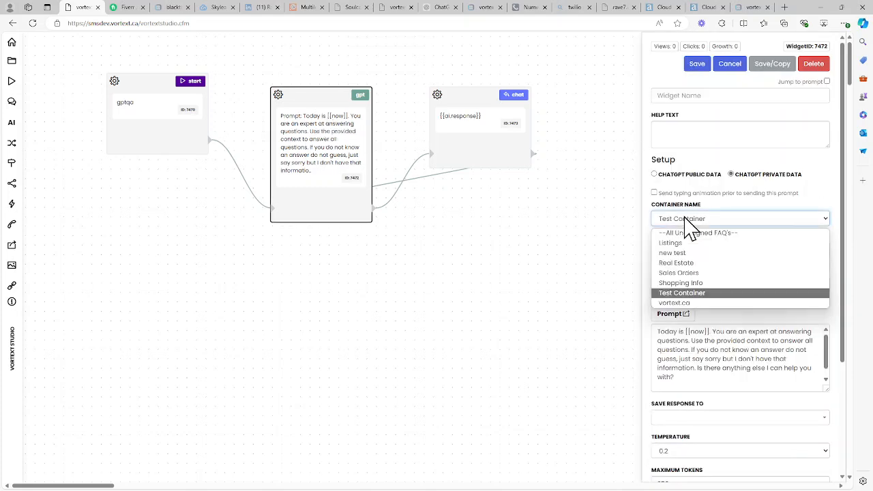
left_click(682, 293)
left_click(699, 68)
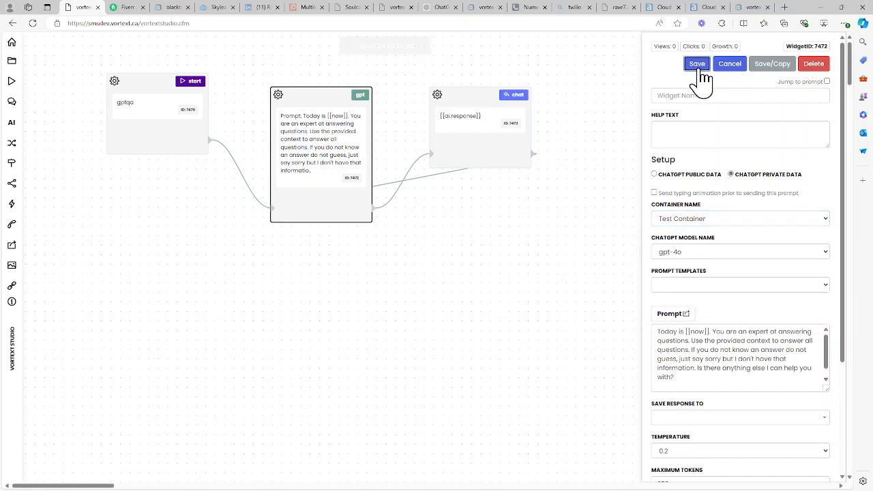
Step: Go to the chatbots home and open the knowledge content list for the Test Container
left_click(11, 44)
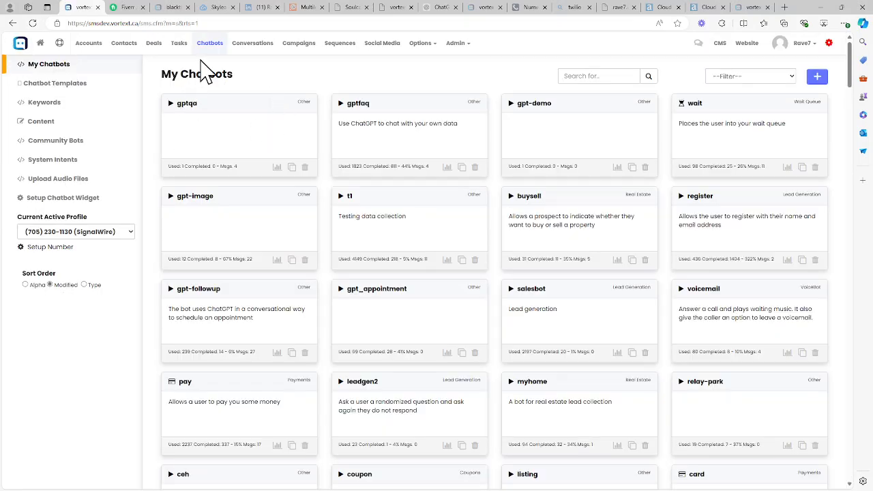
left_click(41, 122)
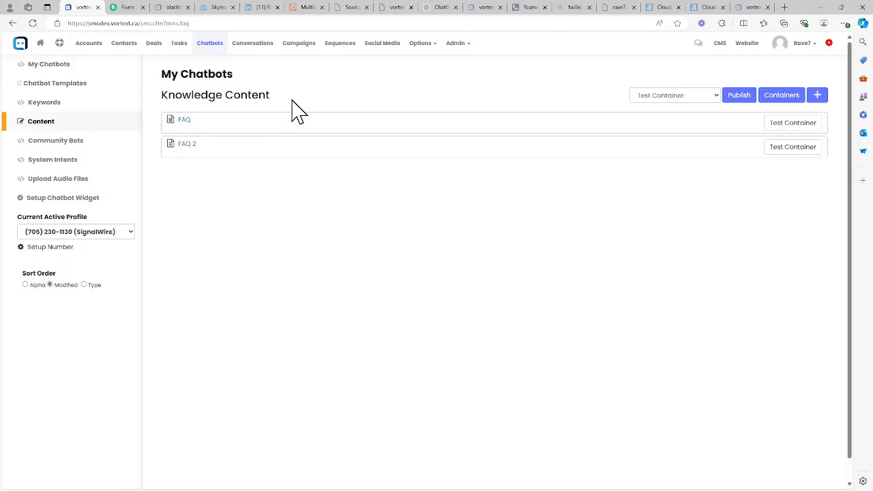
left_click(685, 95)
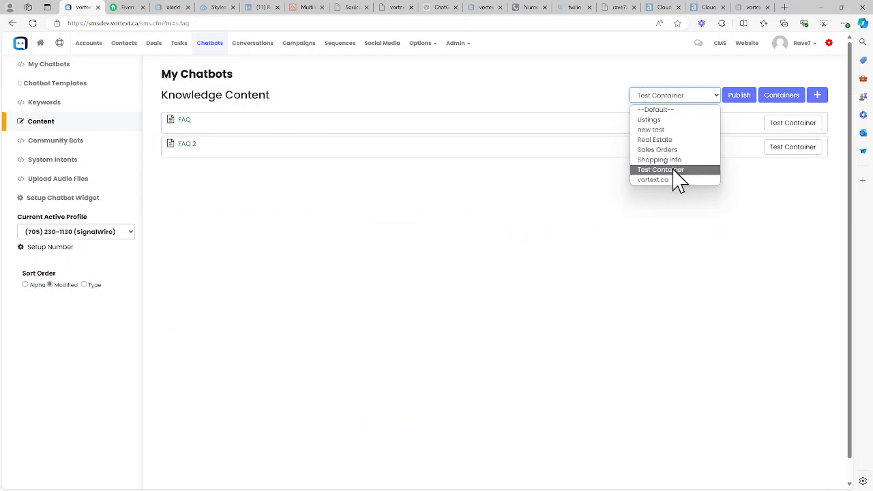
left_click(542, 86)
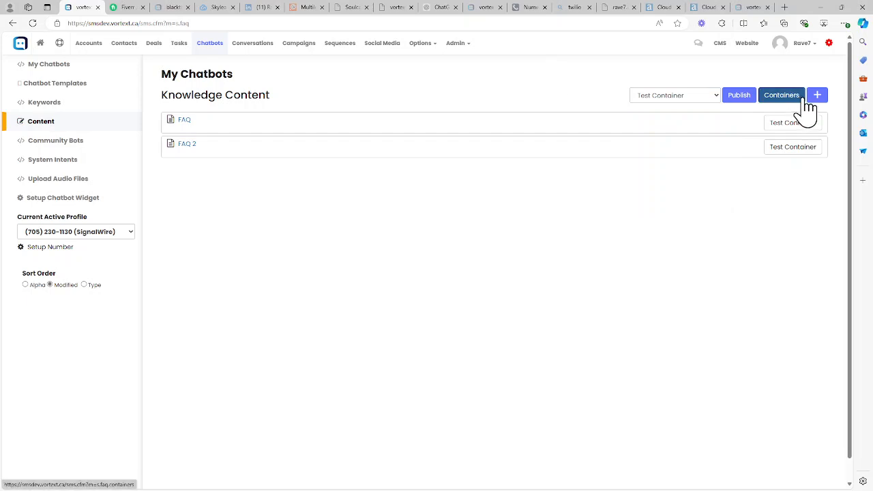
Step: Open the Test Container's edit form from the containers list, review its embedding model options, and save it
left_click(780, 99)
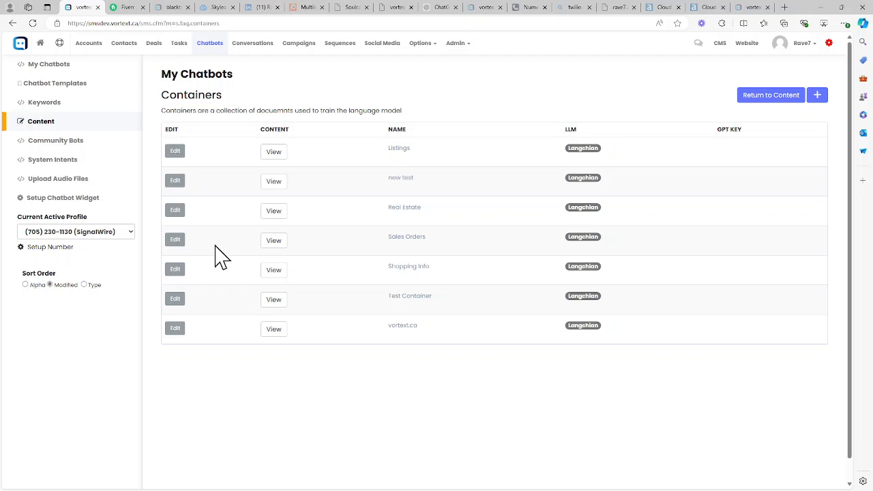
left_click(176, 300)
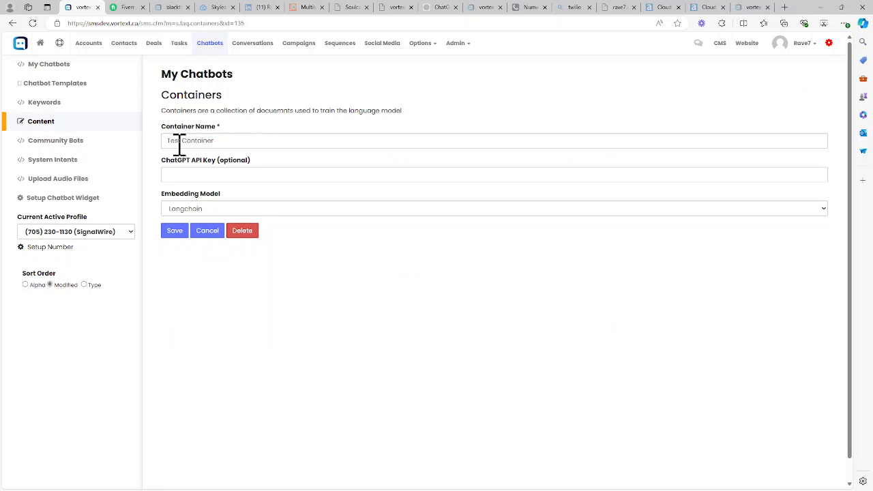
left_click_drag(250, 141, 164, 146)
left_click(254, 132)
left_click(214, 210)
left_click(214, 210)
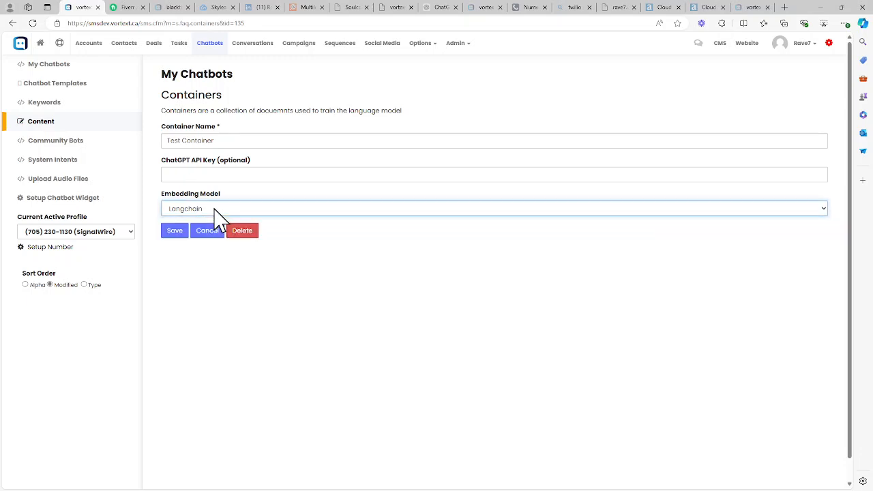
left_click(203, 210)
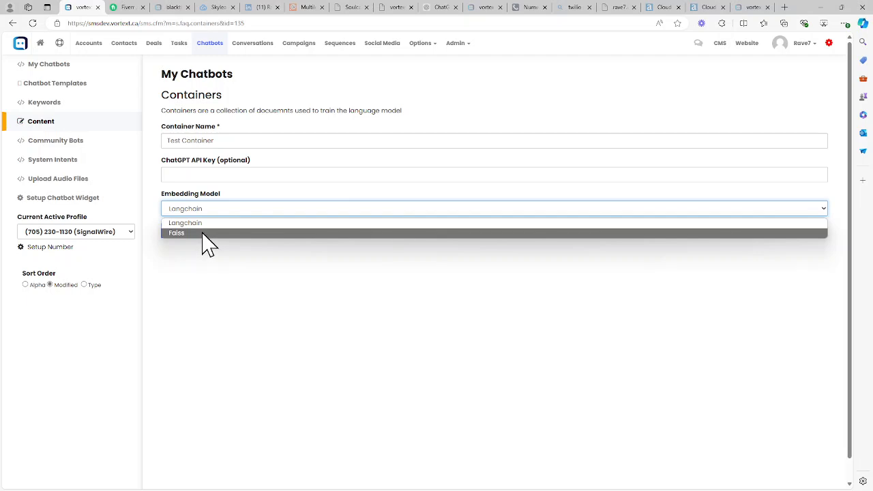
left_click(195, 279)
left_click(176, 233)
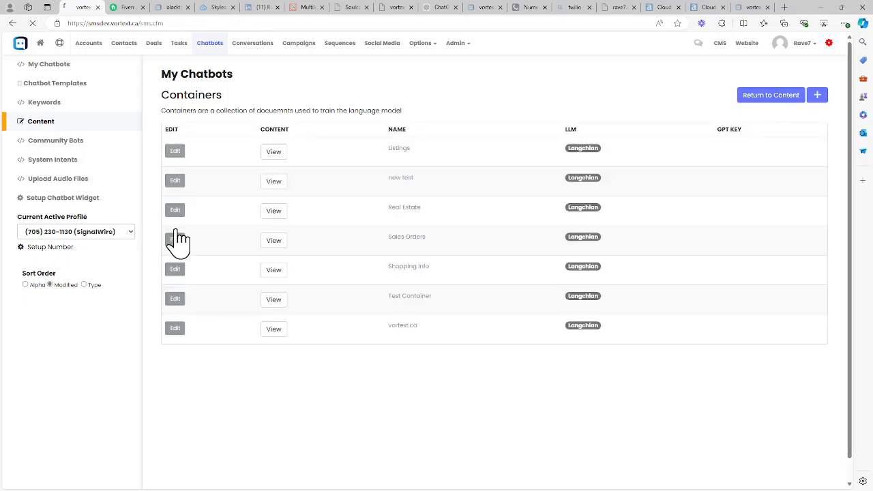
Step: Return to the knowledge content and switch the container filter between Test Container and Default to compare documents
left_click(771, 101)
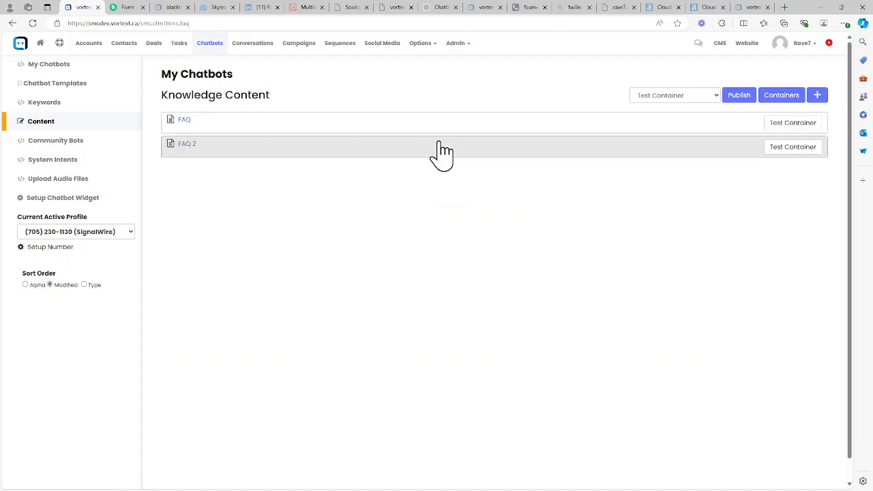
left_click(712, 98)
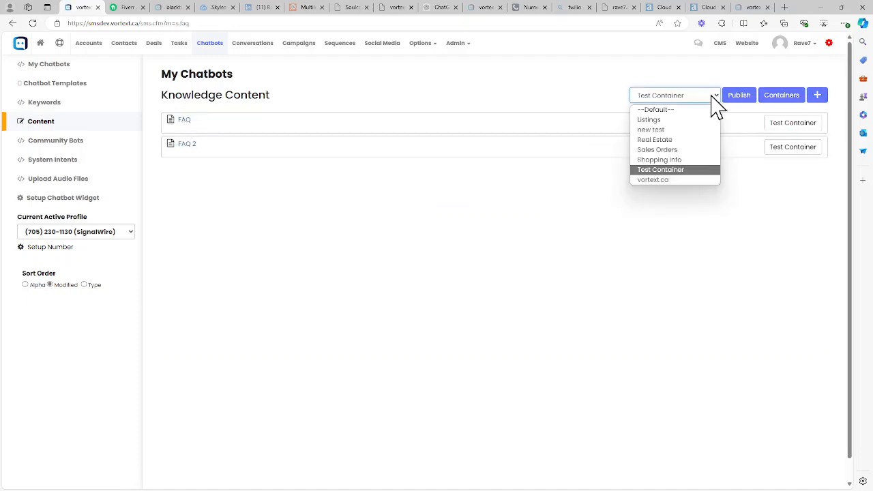
left_click(657, 172)
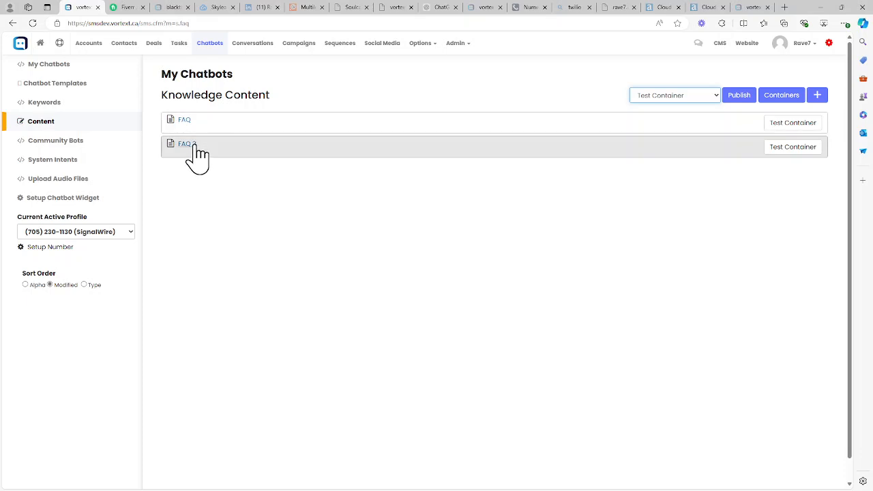
left_click(682, 97)
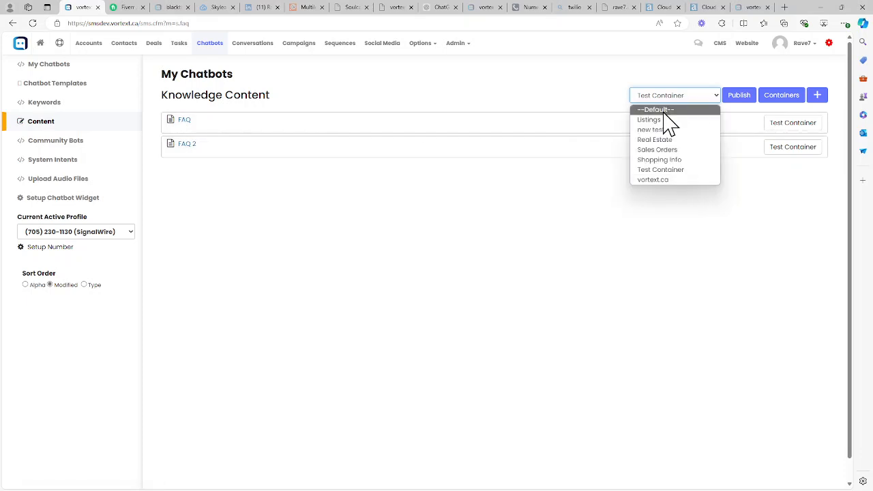
left_click(665, 110)
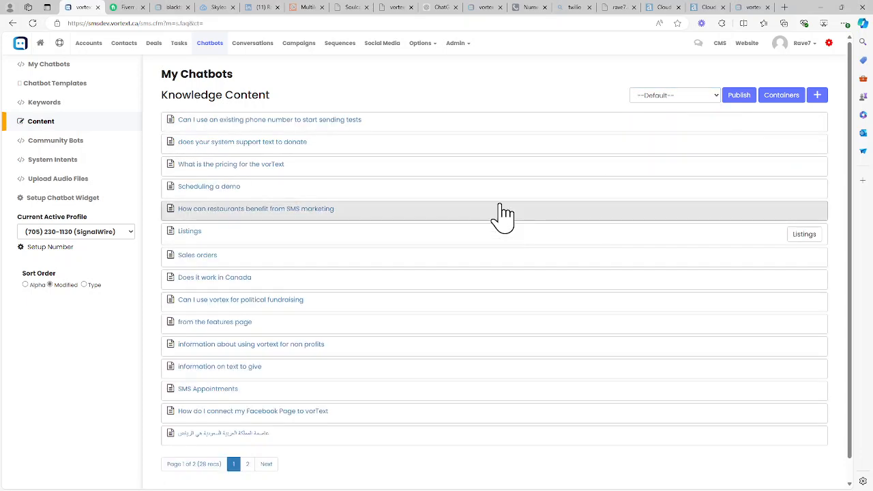
left_click(712, 96)
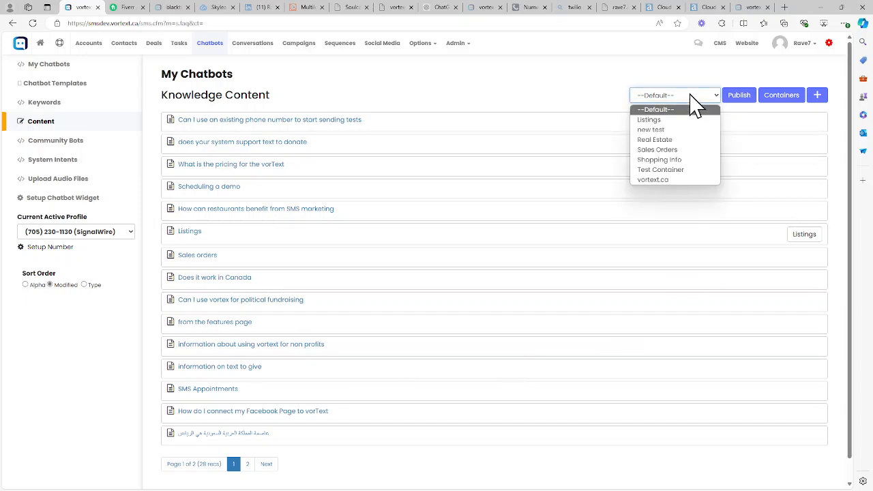
left_click(651, 170)
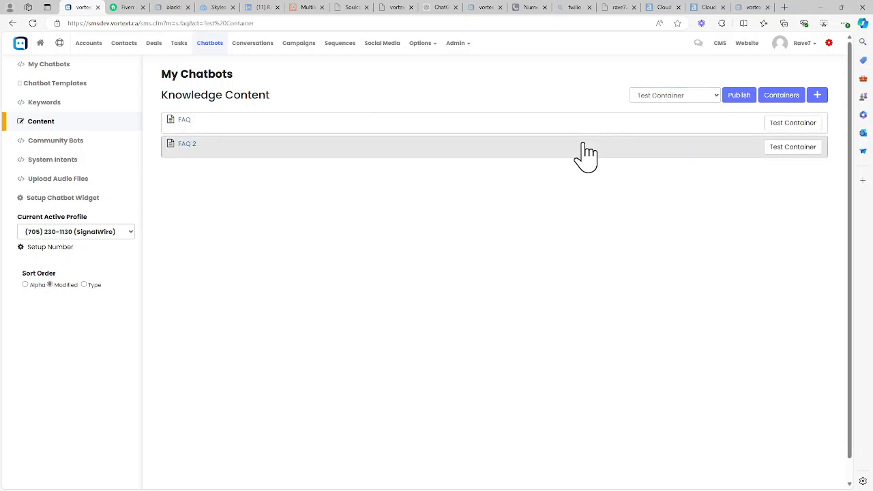
Step: Open a new knowledge content form, review its container choices and fields, and cancel it
left_click(818, 96)
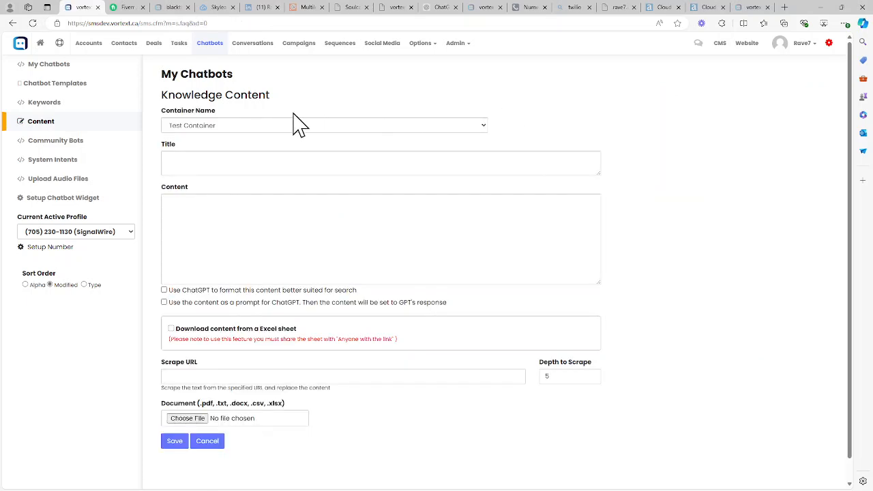
left_click(235, 127)
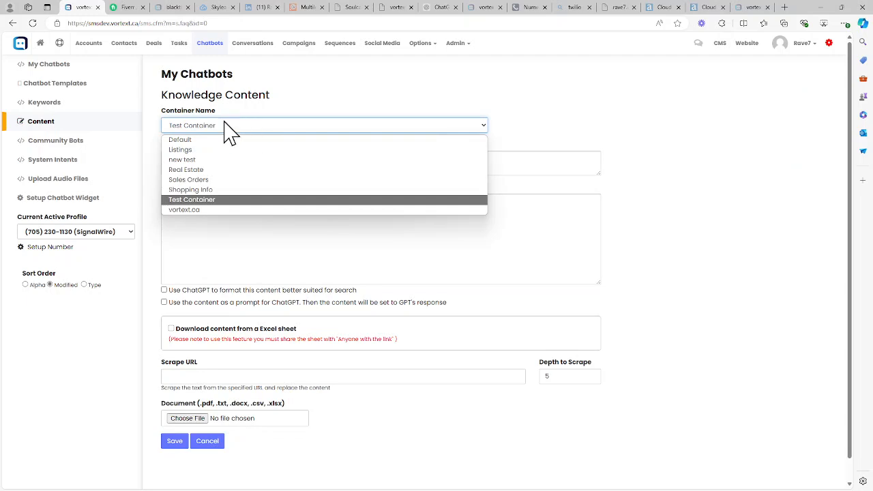
left_click(247, 126)
left_click(202, 161)
left_click(198, 230)
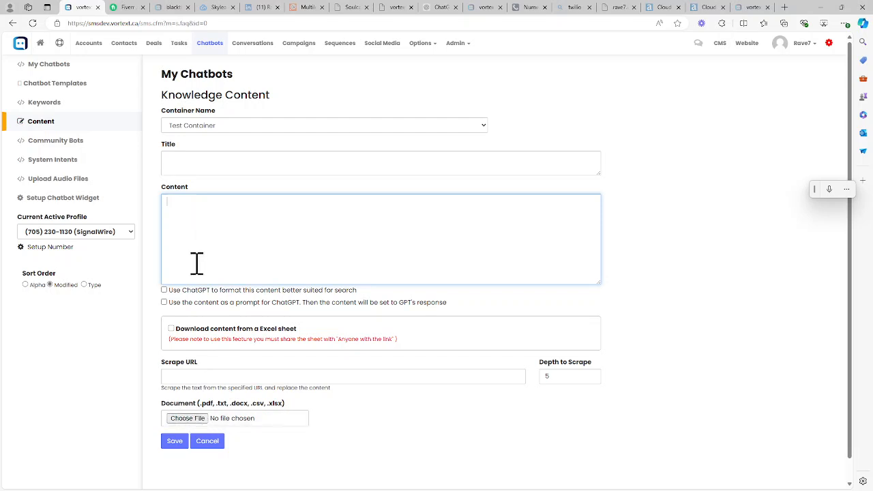
left_click(208, 442)
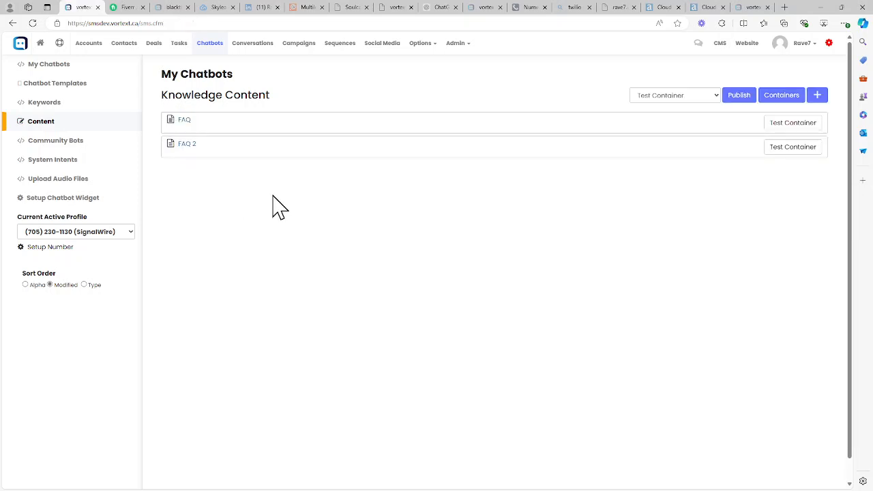
Step: Open the FAQ document in the Test Container and review its content about the dog
left_click(184, 125)
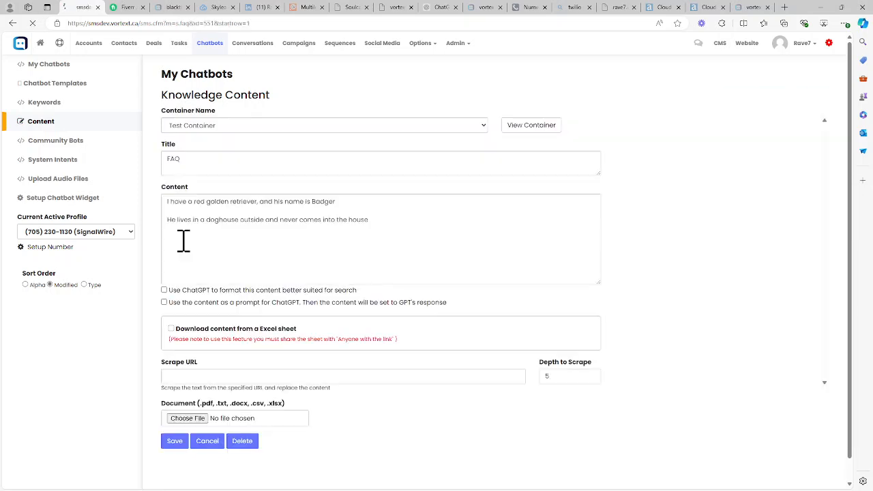
left_click_drag(355, 201, 154, 208)
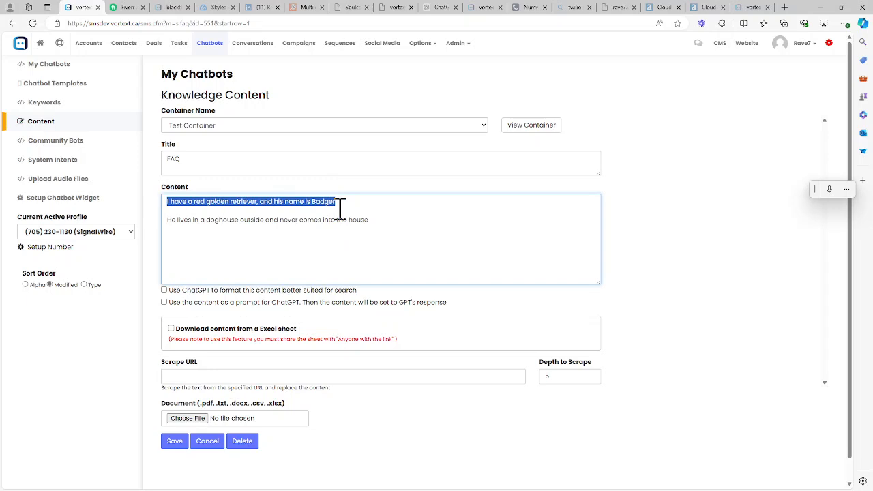
left_click(341, 207)
double_click(325, 202)
left_click(273, 252)
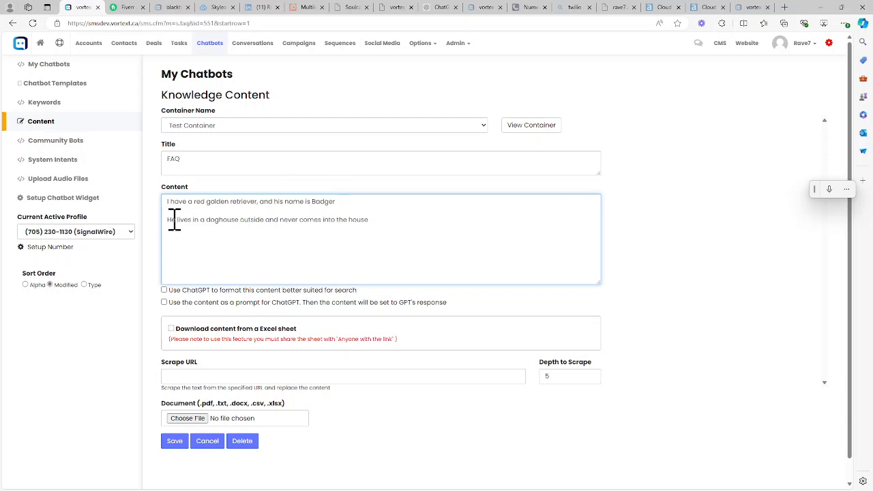
left_click_drag(166, 221, 389, 220)
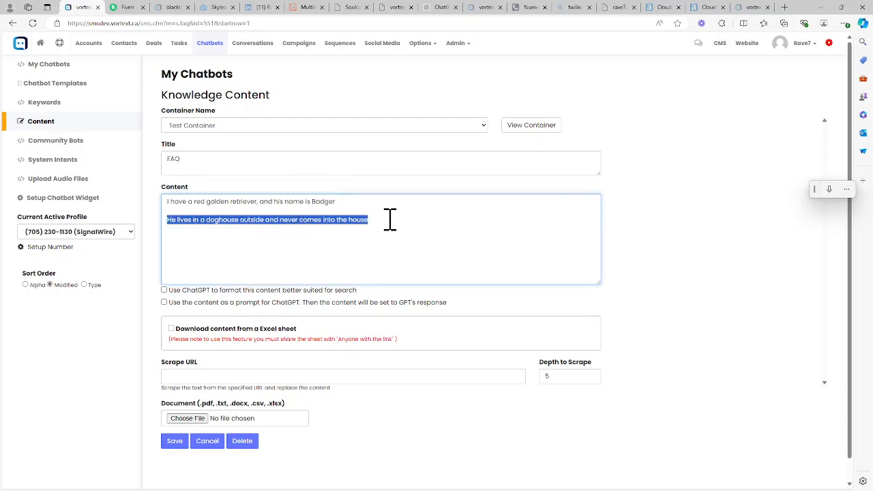
left_click(318, 208)
left_click_drag(327, 206, 358, 209)
left_click(360, 209)
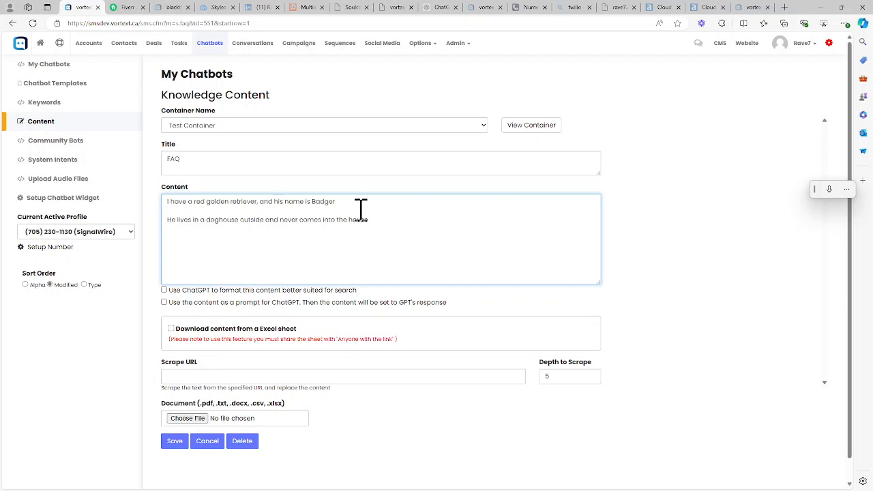
Step: Try adding the question line 'what is your dogs name' above the FAQ content, then remove it again
key("Return")
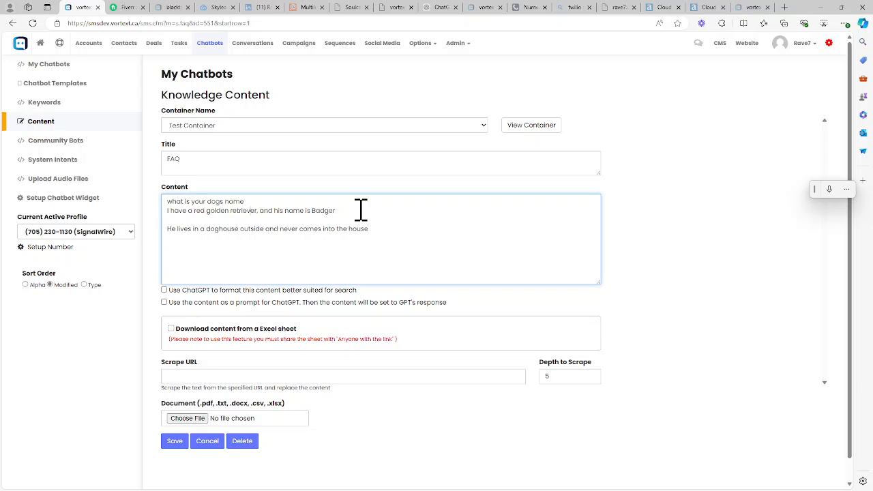
key("shift+Home")
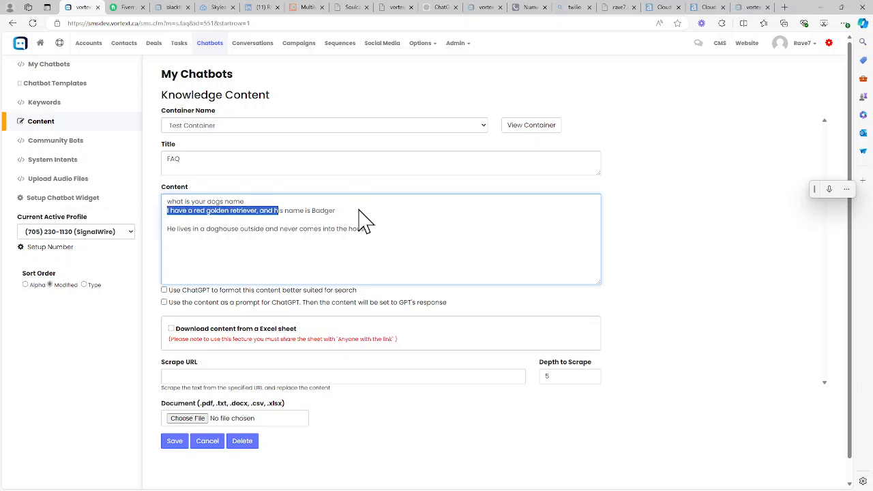
key("End")
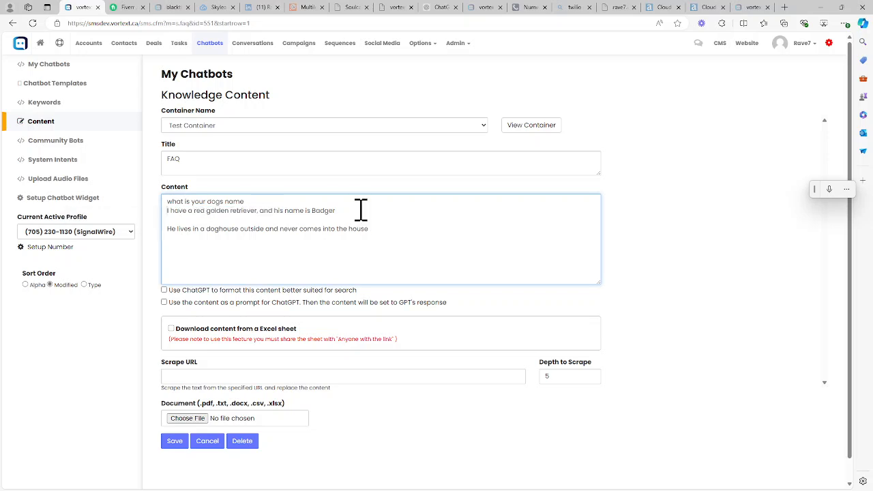
key("Return")
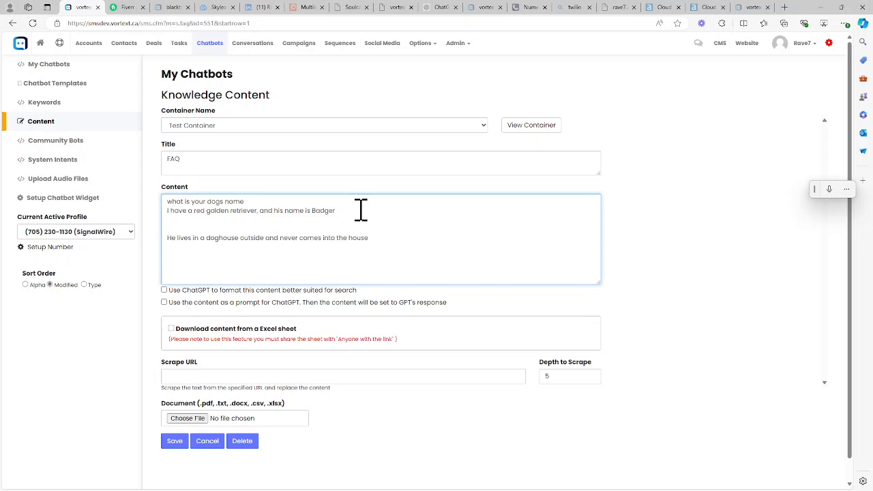
key("Delete")
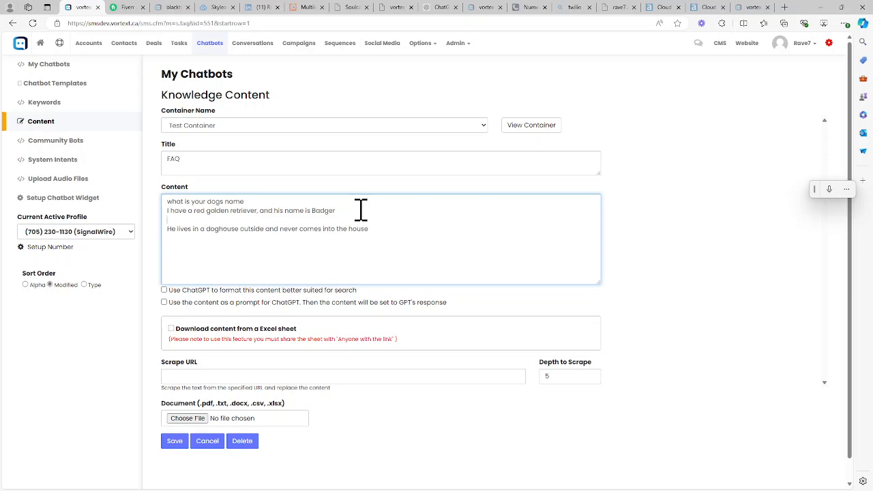
key("ctrl+Home")
type("W")
key("Delete")
key("shift+Down")
key("Delete")
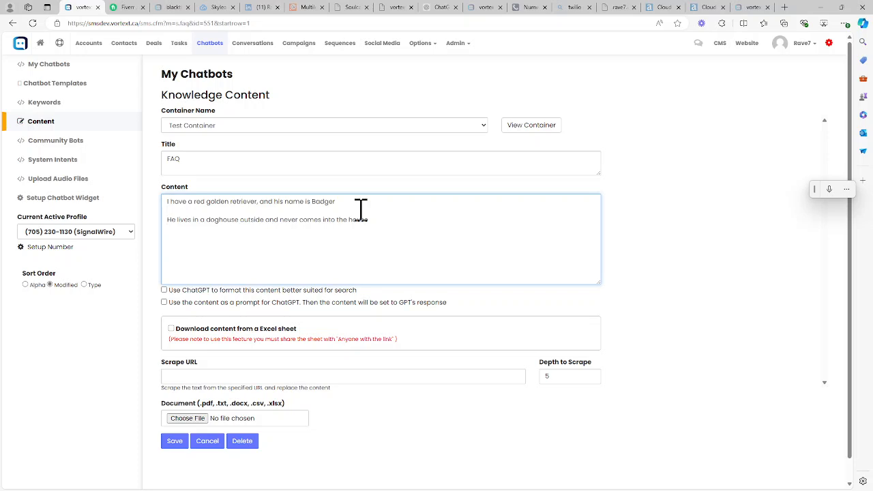
Step: Save the FAQ document and return to the knowledge content list
triple_click(361, 216)
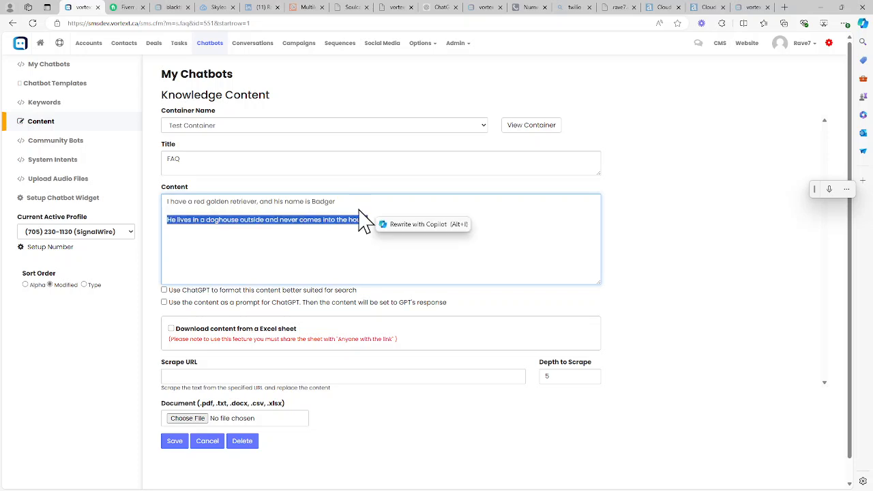
left_click(223, 220)
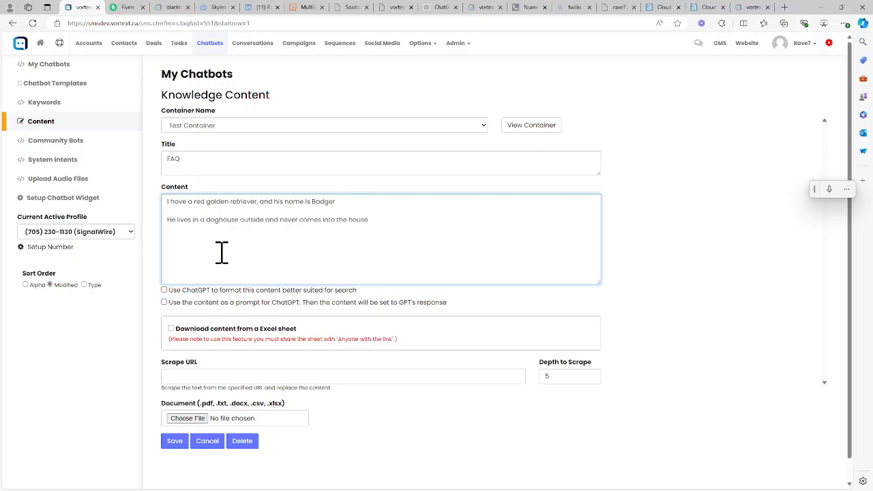
scroll(222, 252, "down", 1)
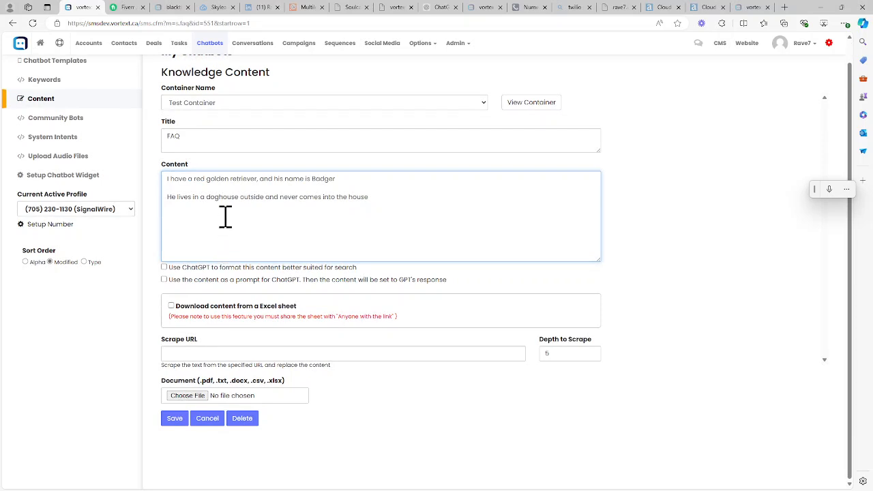
left_click(173, 420)
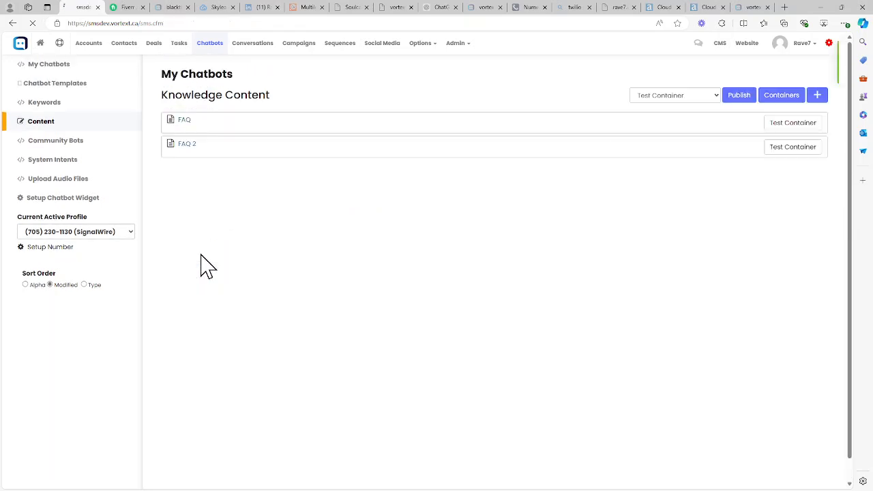
Step: Open the FAQ 2 document, review its content, save it, and dismiss the notification
left_click(188, 145)
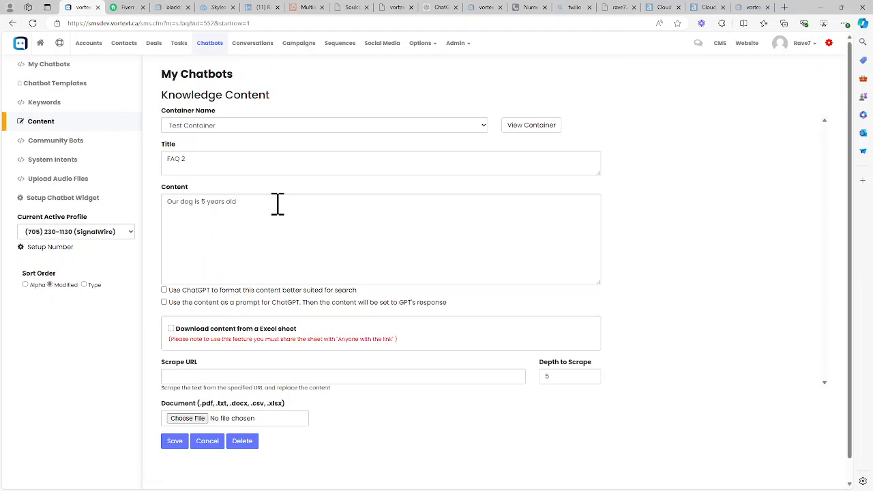
left_click_drag(277, 203, 148, 214)
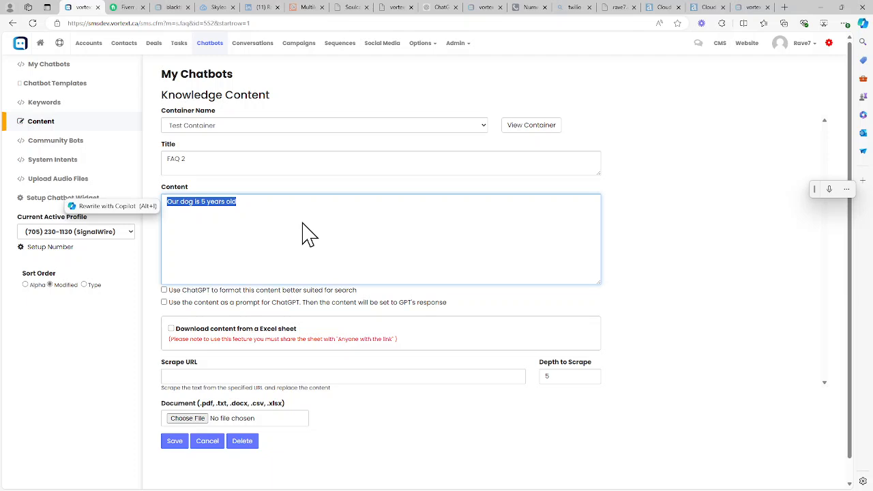
left_click(309, 234)
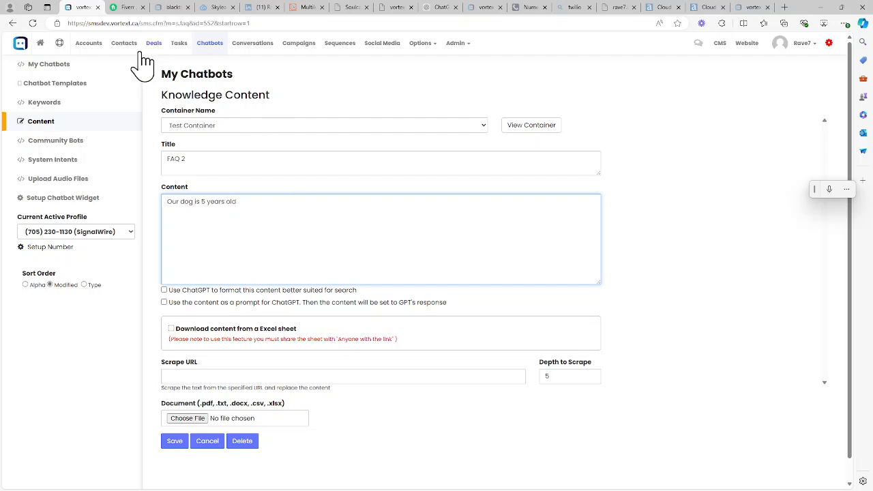
left_click(175, 441)
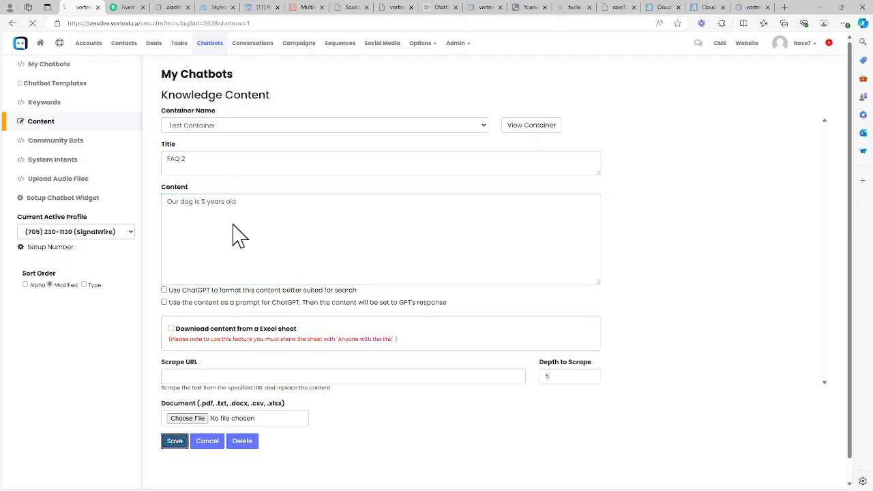
left_click(828, 49)
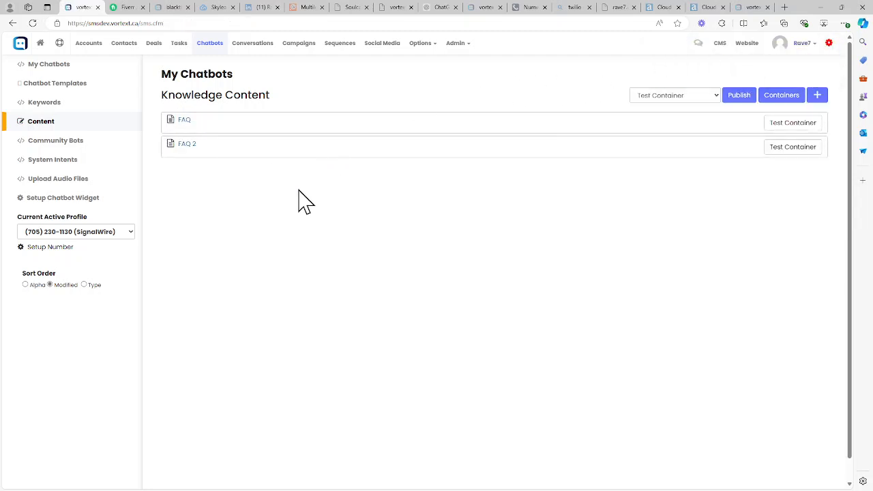